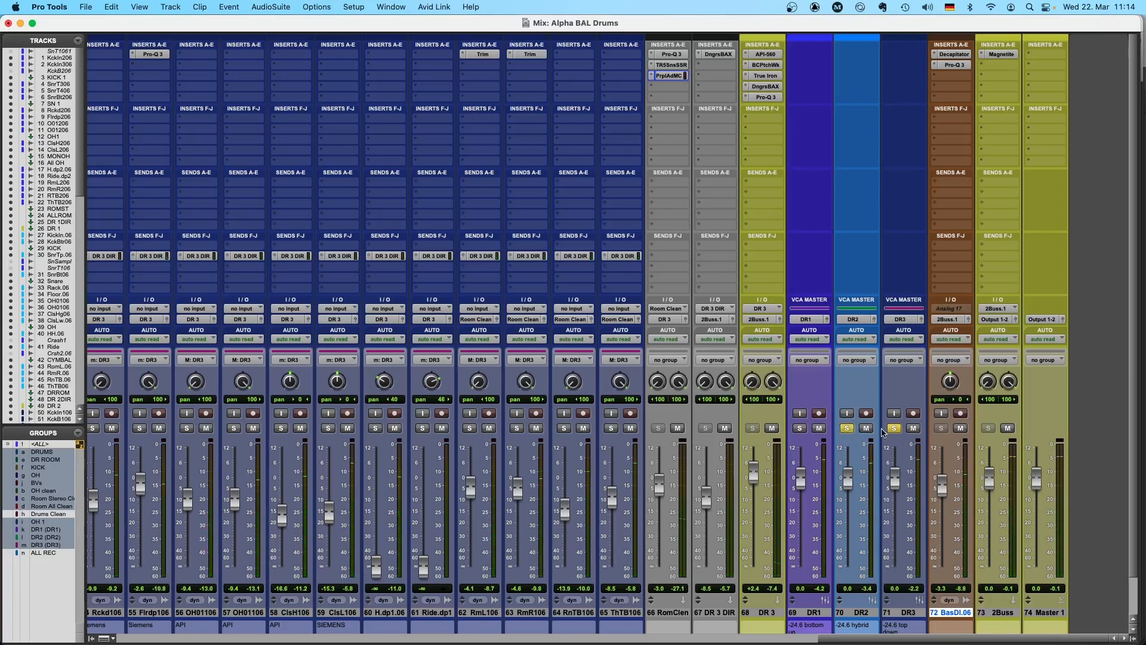
# Turn off the solo on the DR3 VCA master and on the DR1 VCA master.
pyautogui.click(894, 429)
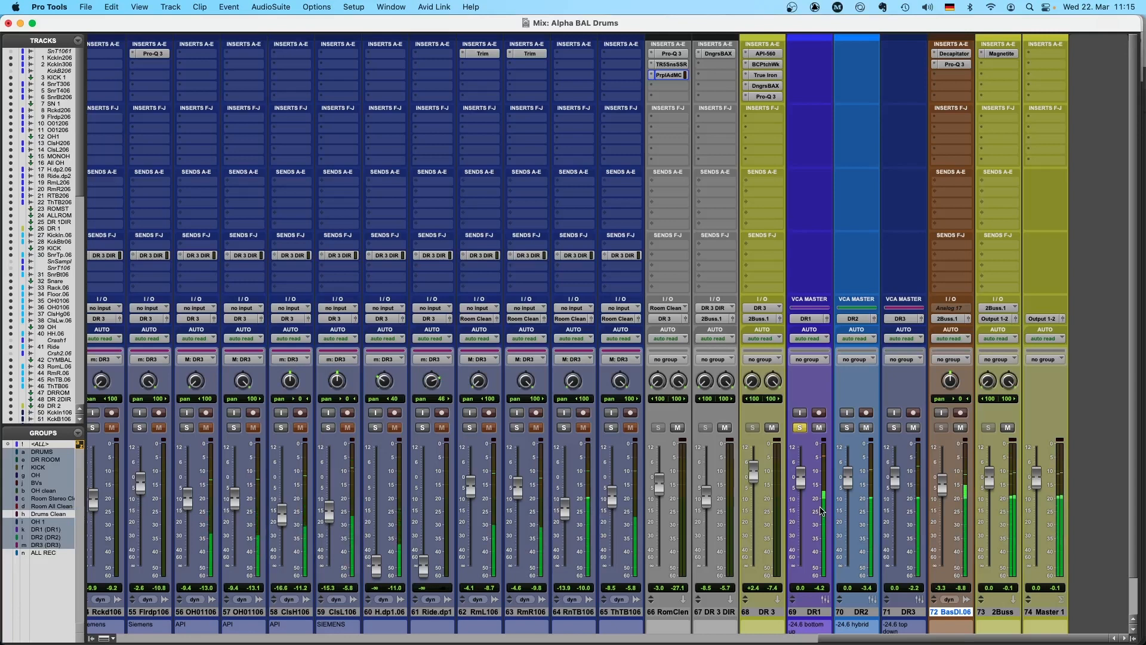
pyautogui.click(800, 428)
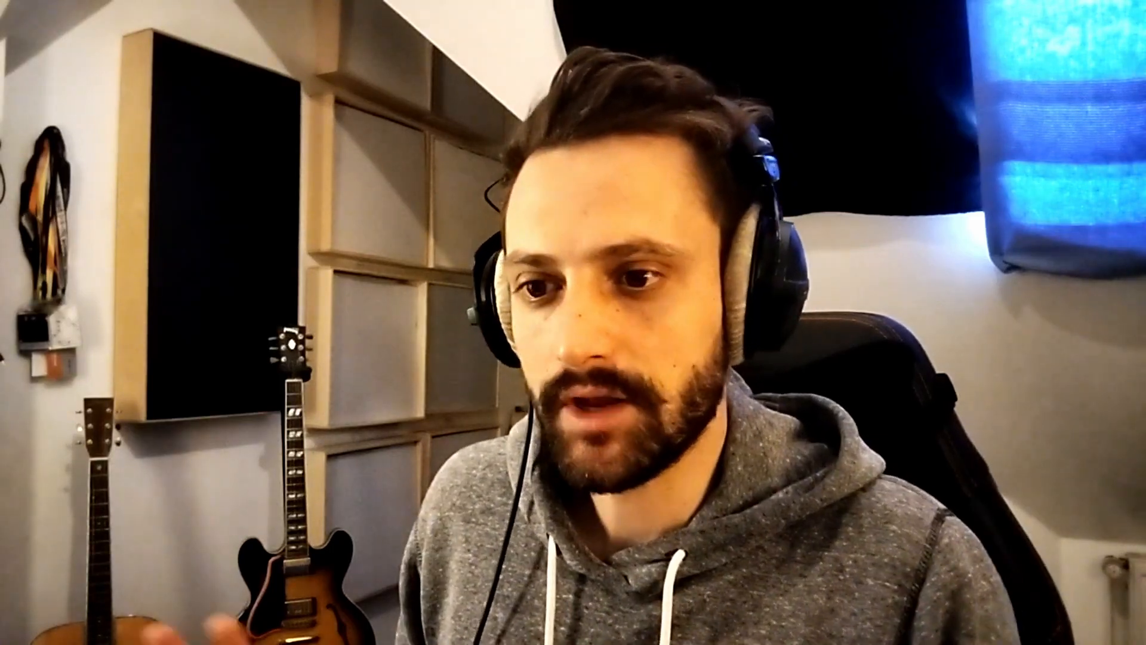
# Select the whole third drum set of tracks, from 50 Kckin106 through 65 ThTB106.
pyautogui.hscroll(-5, 707, 481)
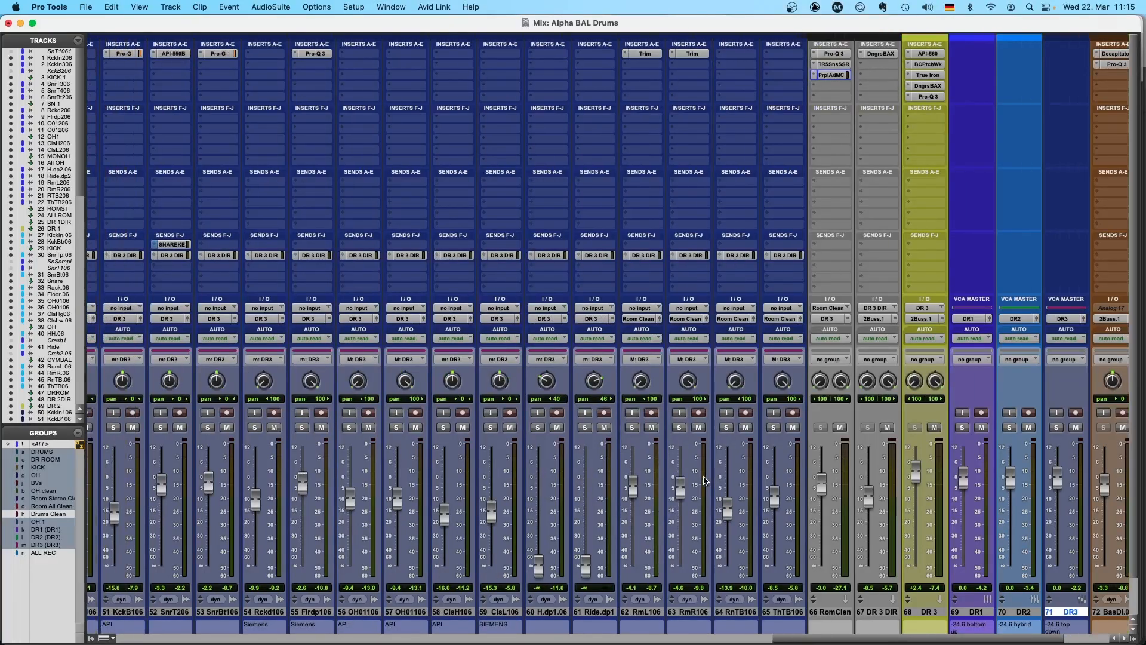
pyautogui.hscroll(-2, 706, 481)
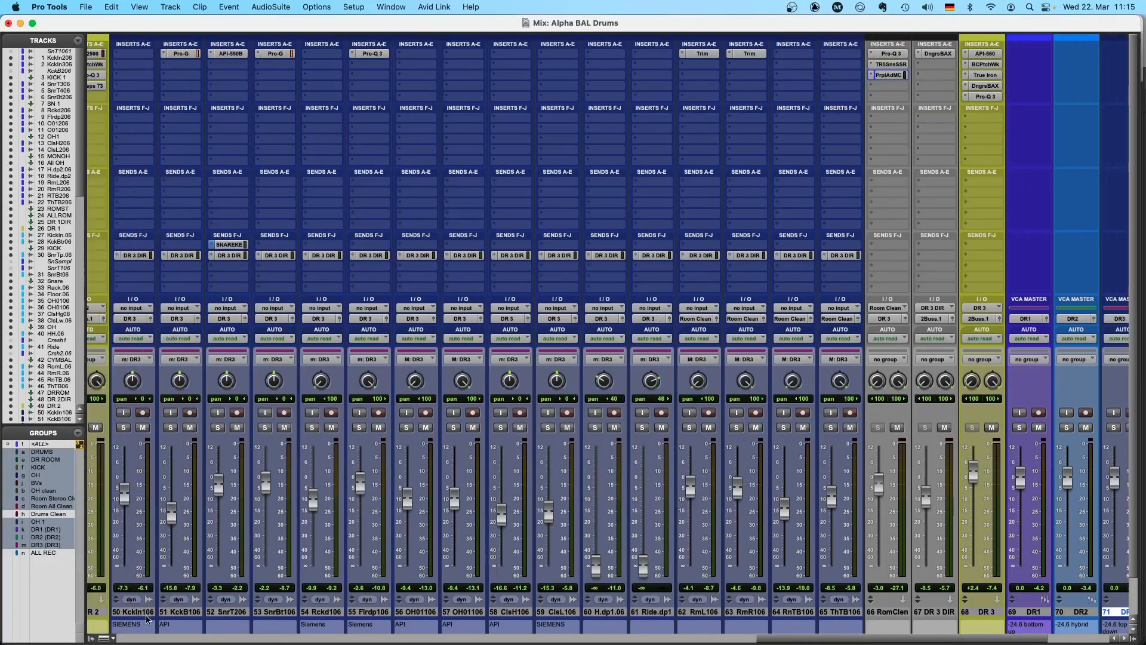
pyautogui.click(839, 612)
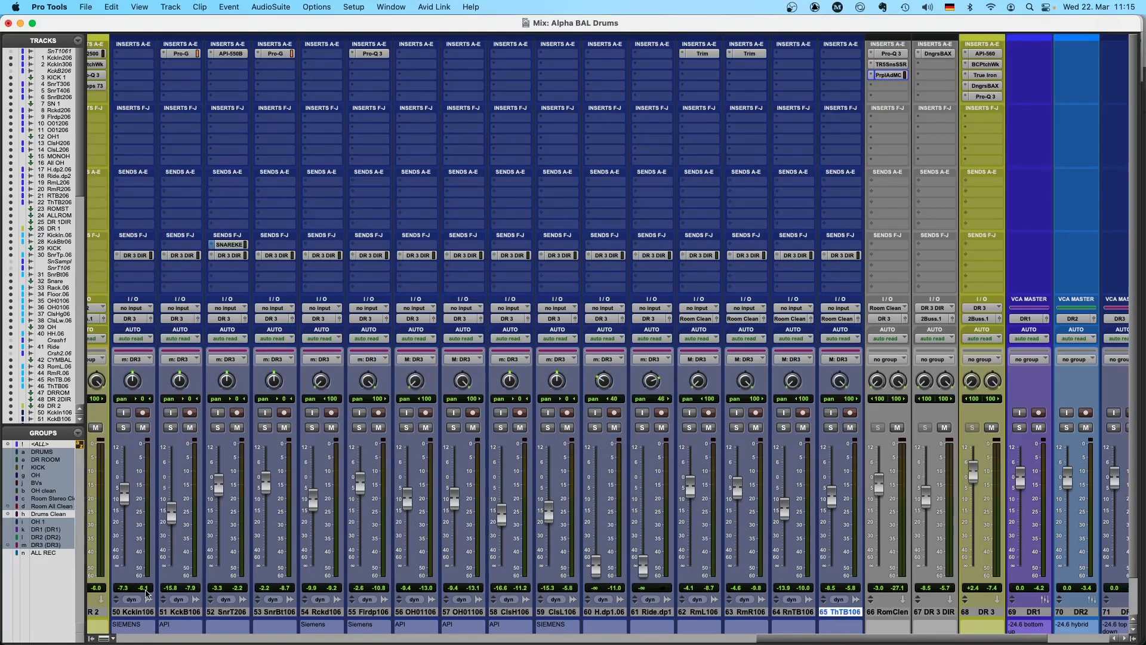
pyautogui.click(144, 612)
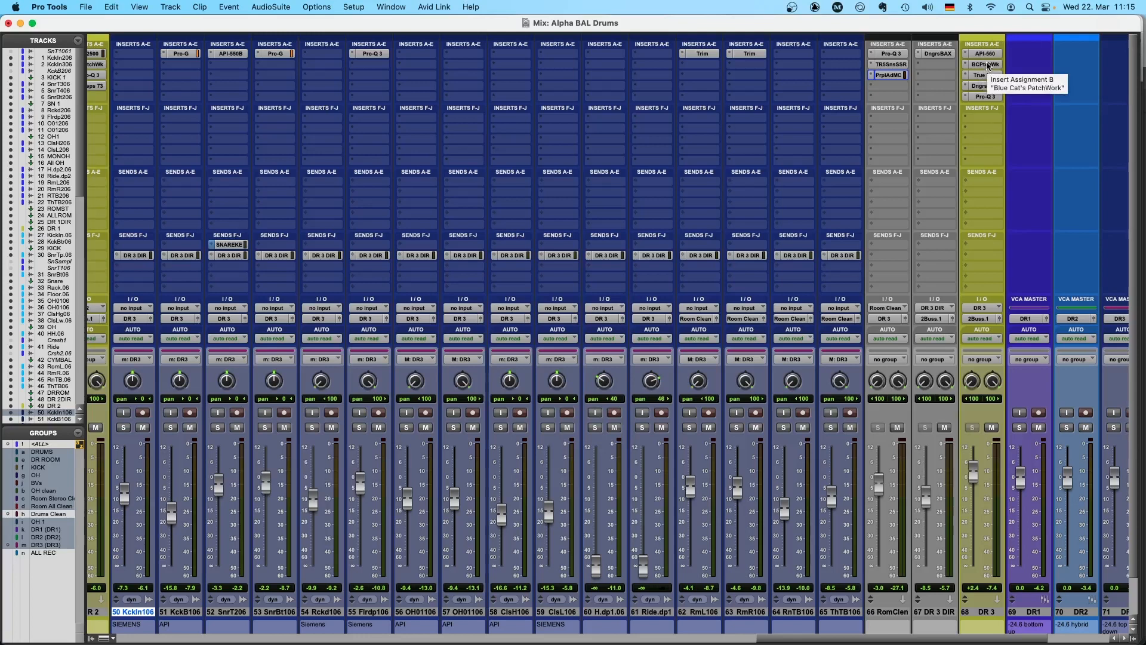
pyautogui.click(845, 617)
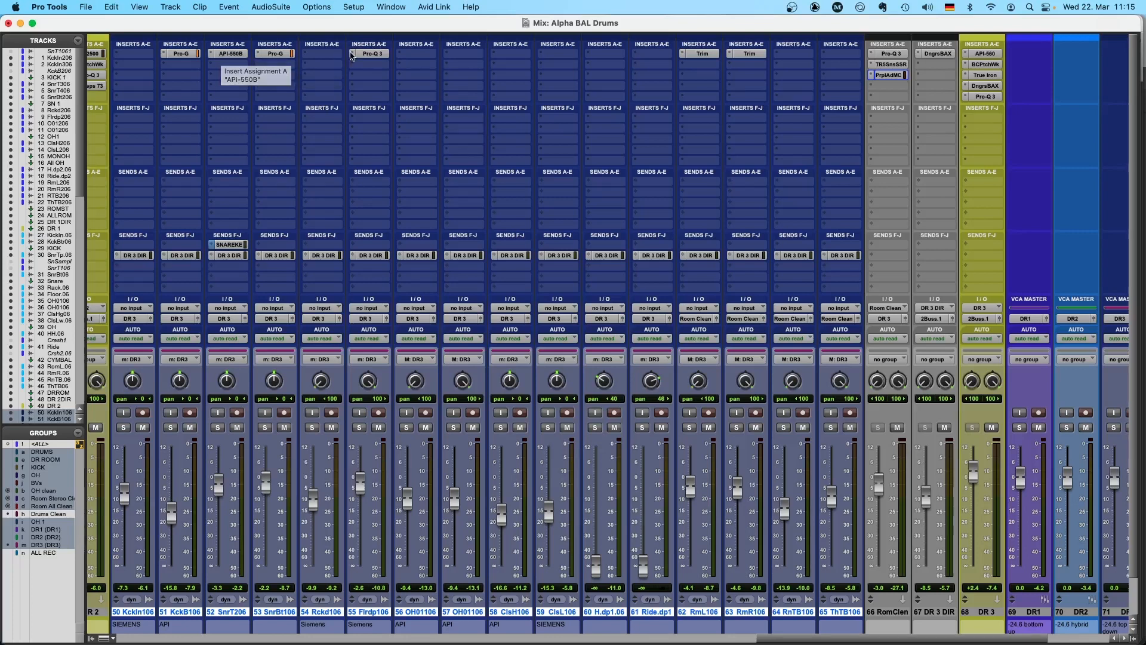
# Inspect the individual inserts: Pro-Q 3 on track 55, API-550B on track 52, and Trim on tracks 62 and 63, closing each one.
pyautogui.click(368, 55)
pyautogui.click(367, 55)
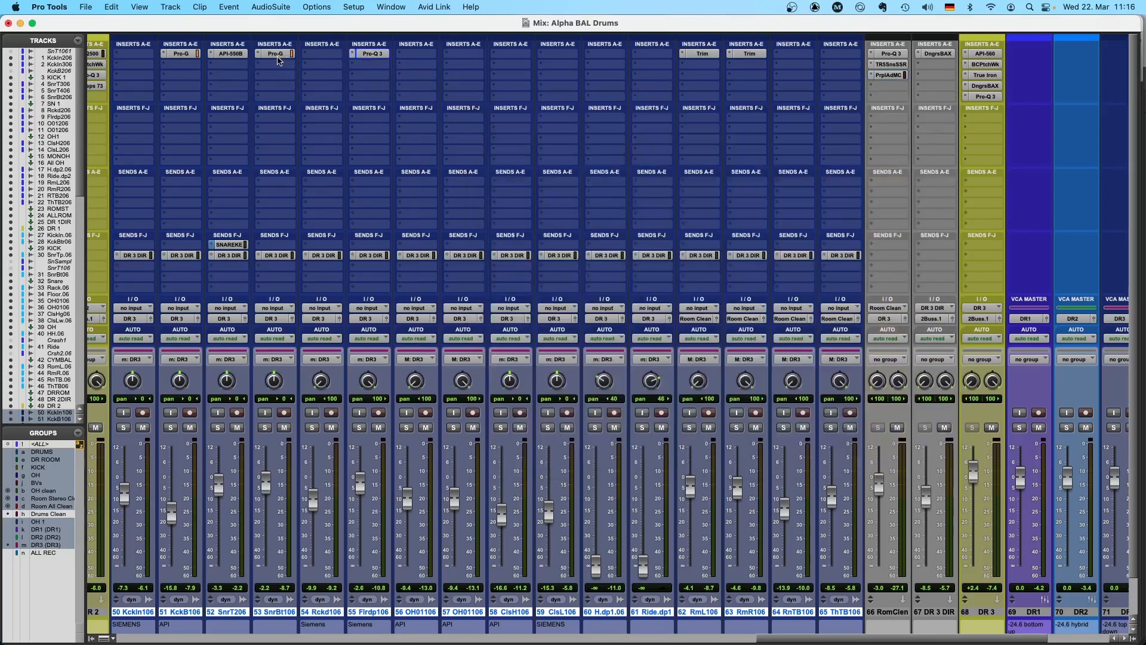
pyautogui.click(232, 54)
pyautogui.click(231, 55)
pyautogui.click(702, 55)
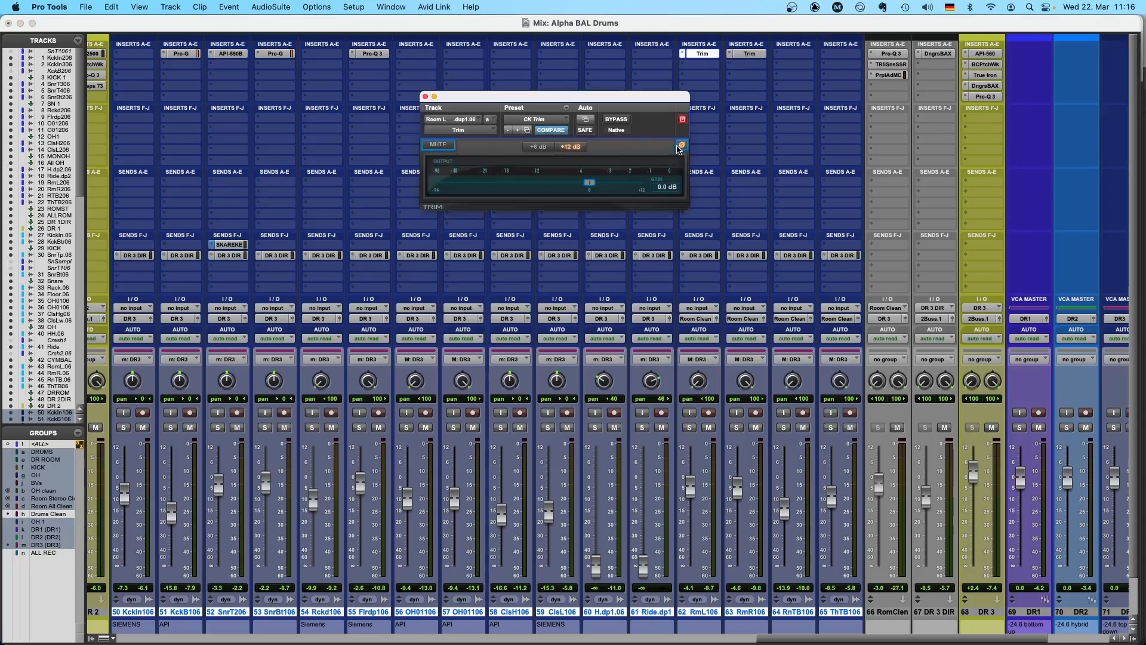
pyautogui.click(749, 55)
pyautogui.click(749, 55)
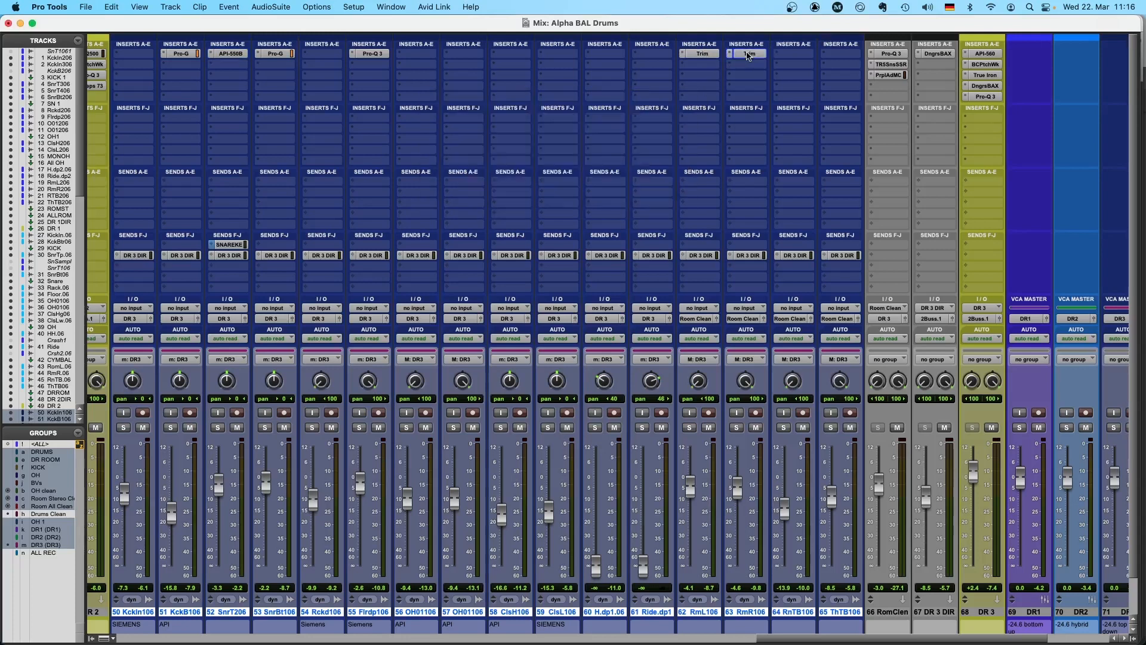
# Select tracks 50 through 68 and re-enable their bypassed inserts and DR 3 DIR sends together.
pyautogui.click(968, 36)
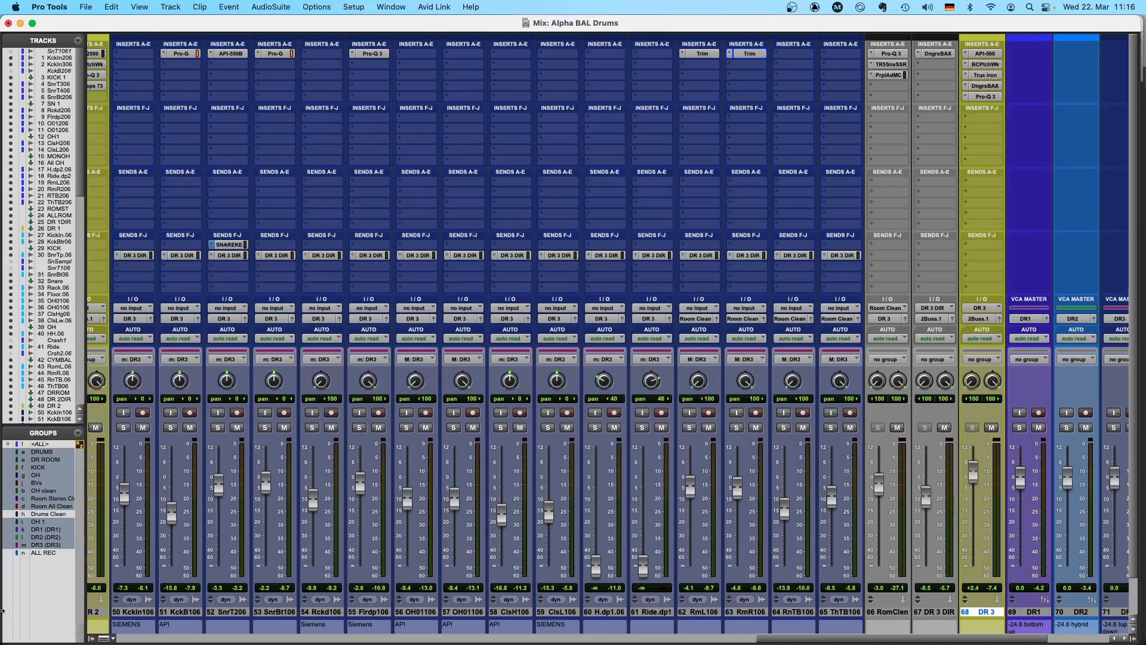
pyautogui.click(147, 612)
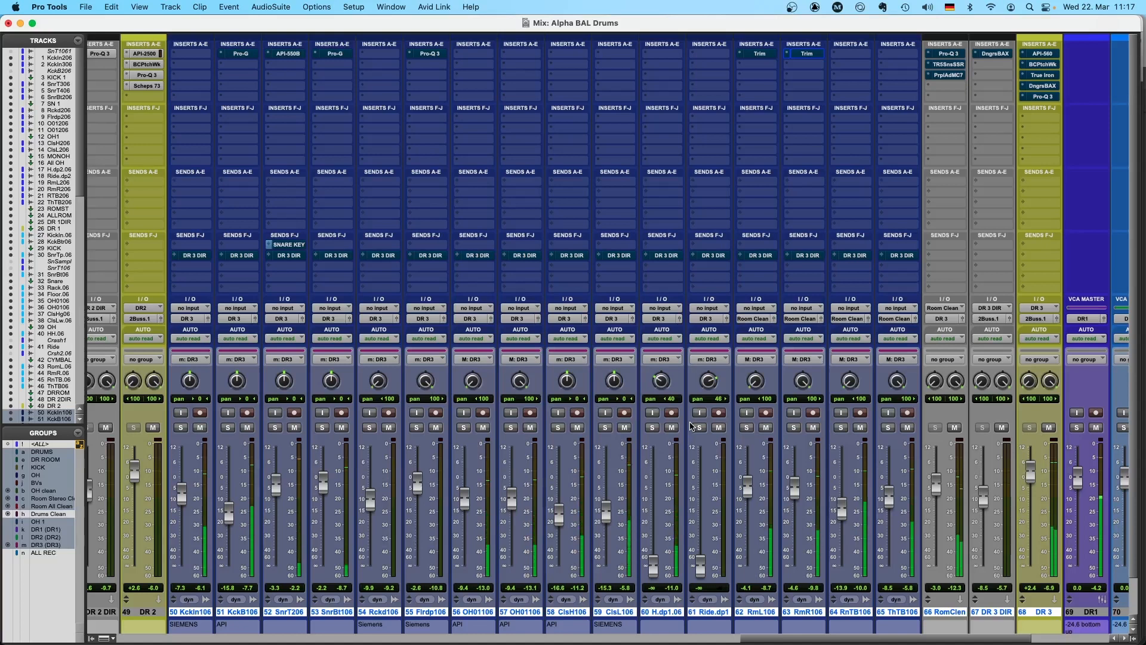
pyautogui.hscroll(2, 691, 426)
pyautogui.hscroll(3, 691, 426)
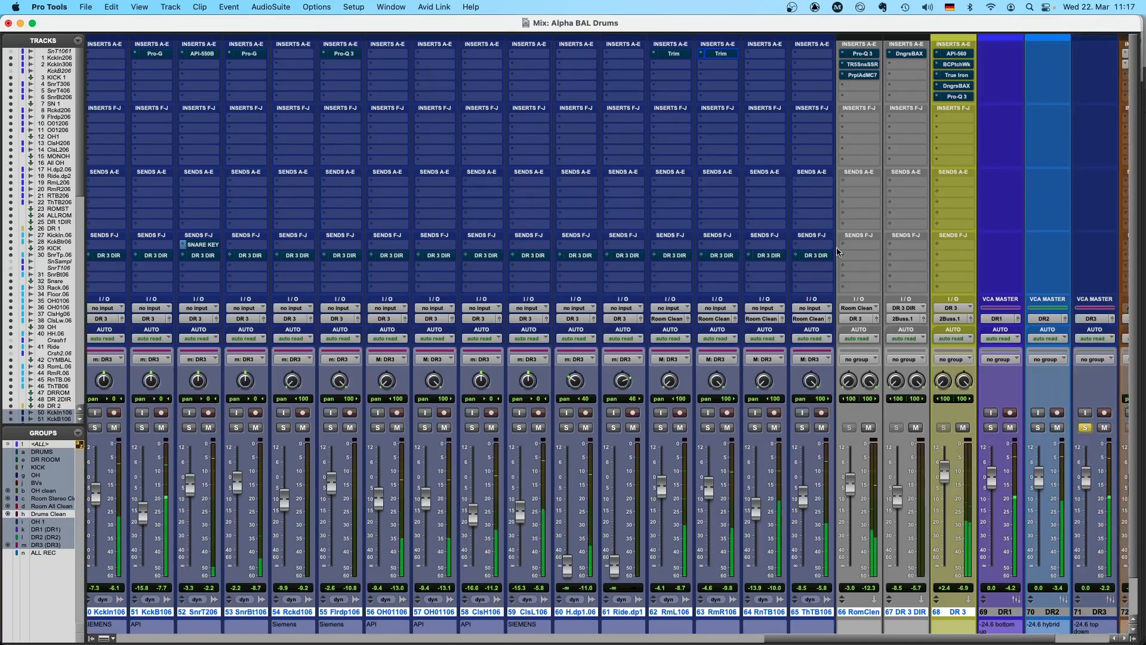
pyautogui.hscroll(-3, 833, 256)
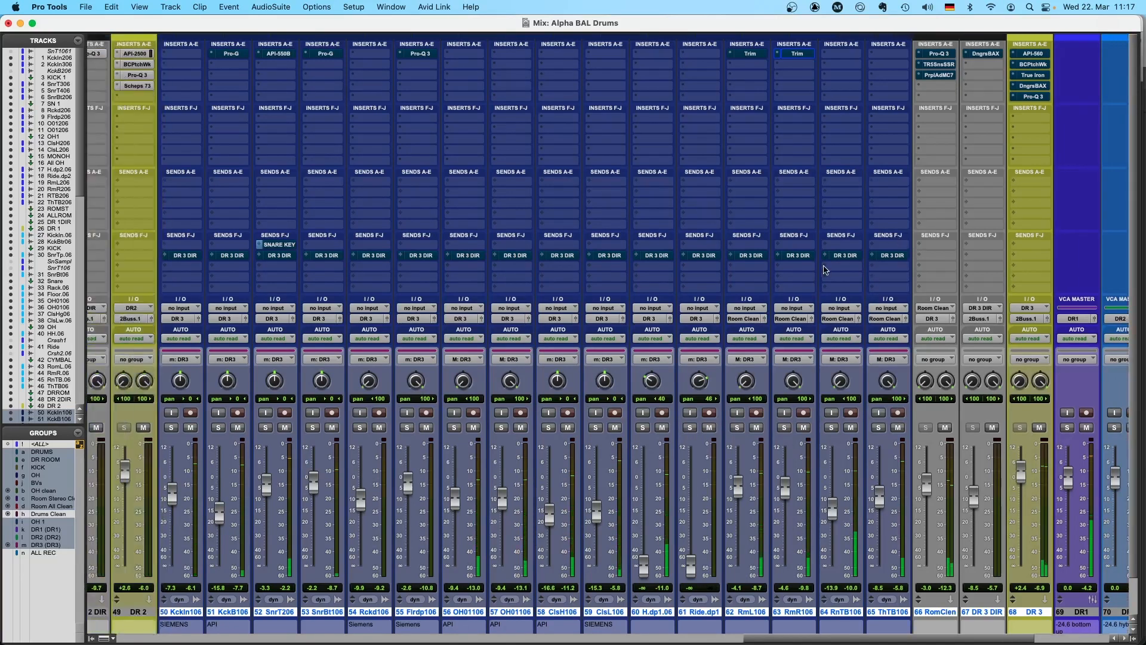
pyautogui.hscroll(3, 824, 269)
pyautogui.hscroll(-3, 824, 270)
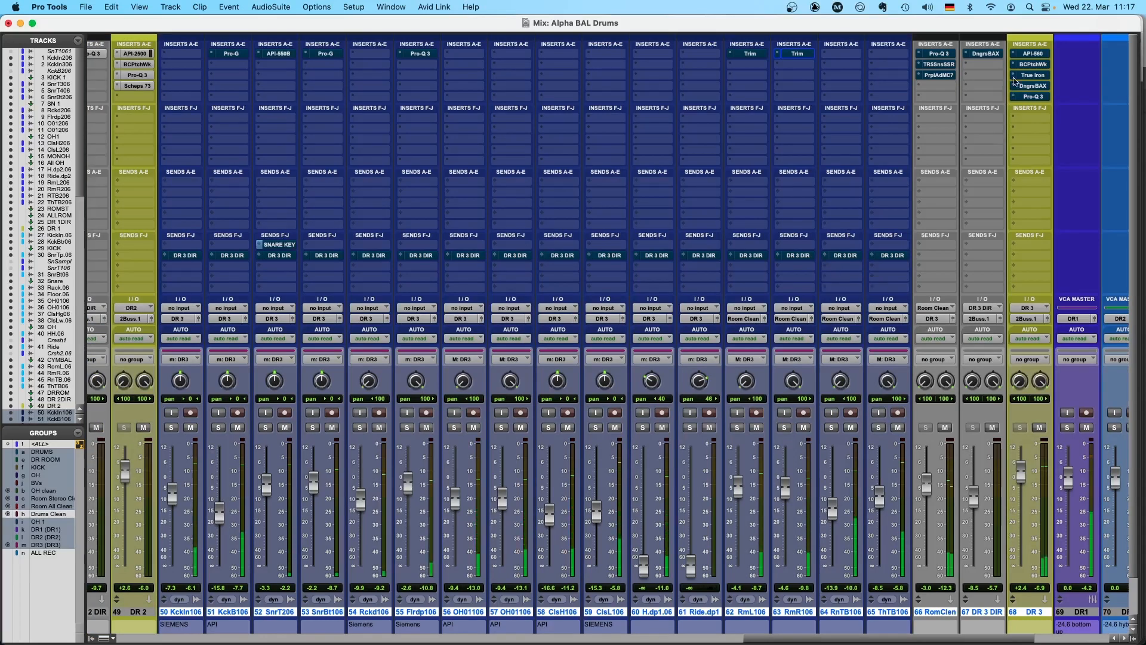
pyautogui.keyDown('alt'); pyautogui.keyDown('shift'); pyautogui.keyDown('super'); pyautogui.click(898, 254); pyautogui.keyUp('super'); pyautogui.keyUp('shift'); pyautogui.keyUp('alt')
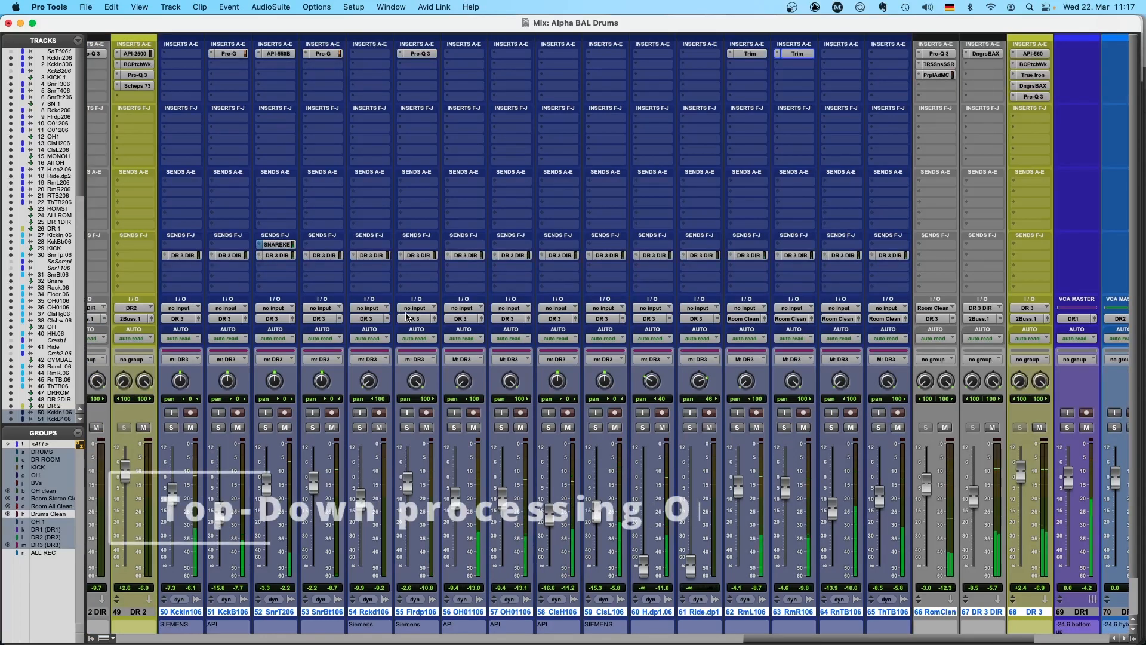
# Open the API-560 and the Blue Cat's PatchWork with VariMoon on the DR 3 track and arrange their windows.
pyautogui.hscroll(1, 343, 281)
pyautogui.hscroll(1, 406, 316)
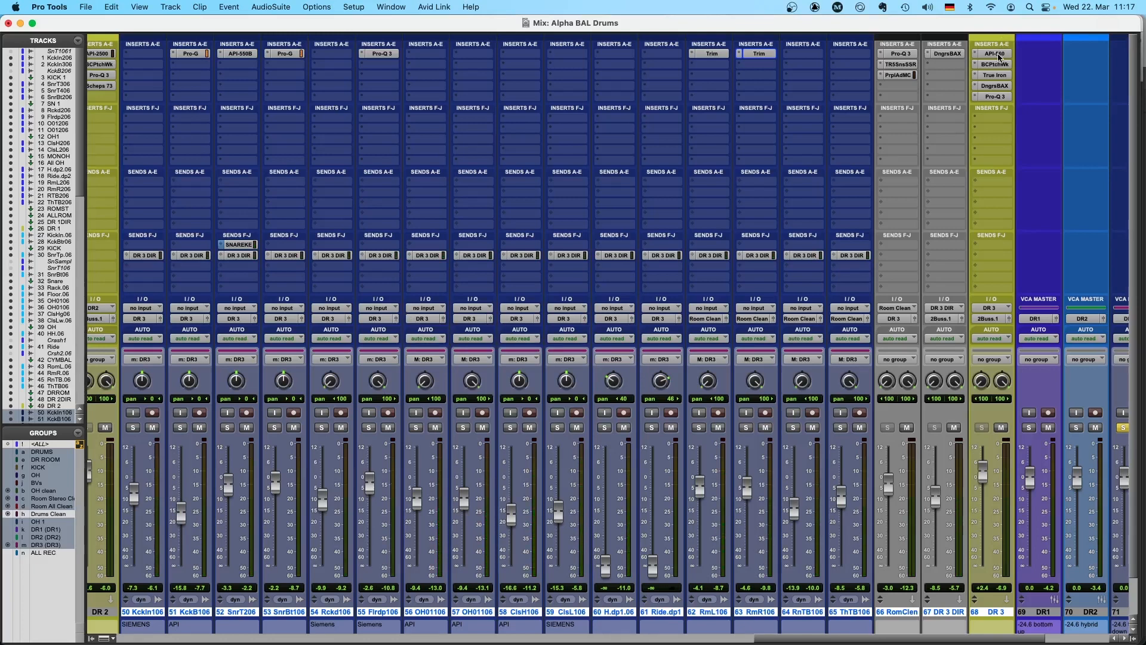
pyautogui.click(998, 55)
pyautogui.moveTo(503, 99); pyautogui.dragTo(159, 58)
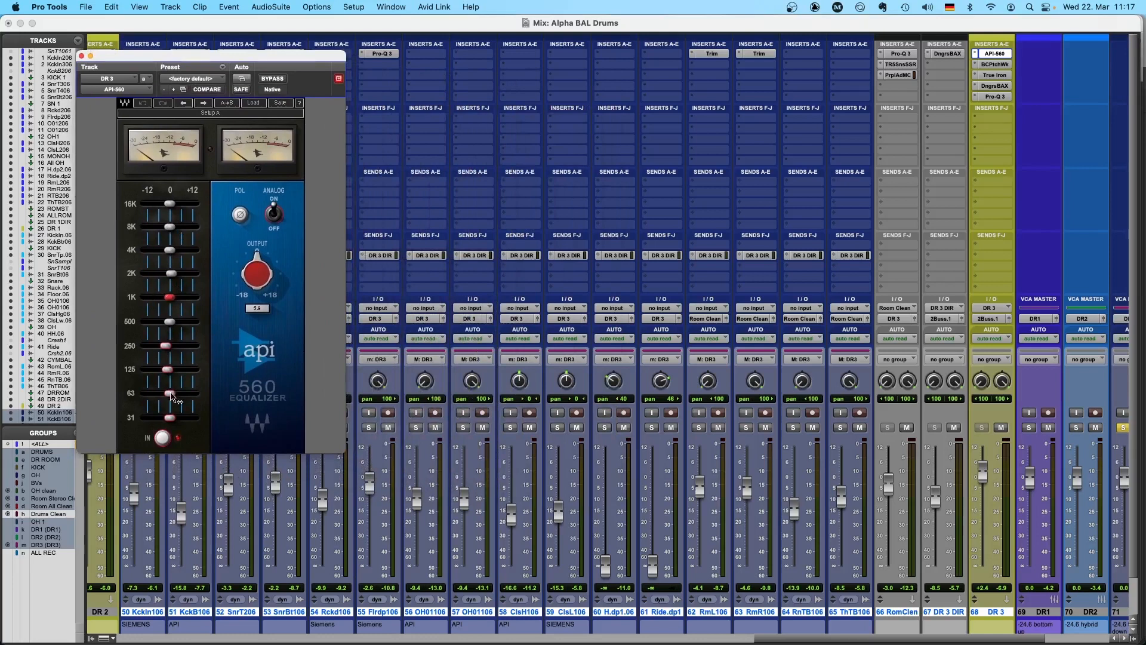
pyautogui.click(994, 64)
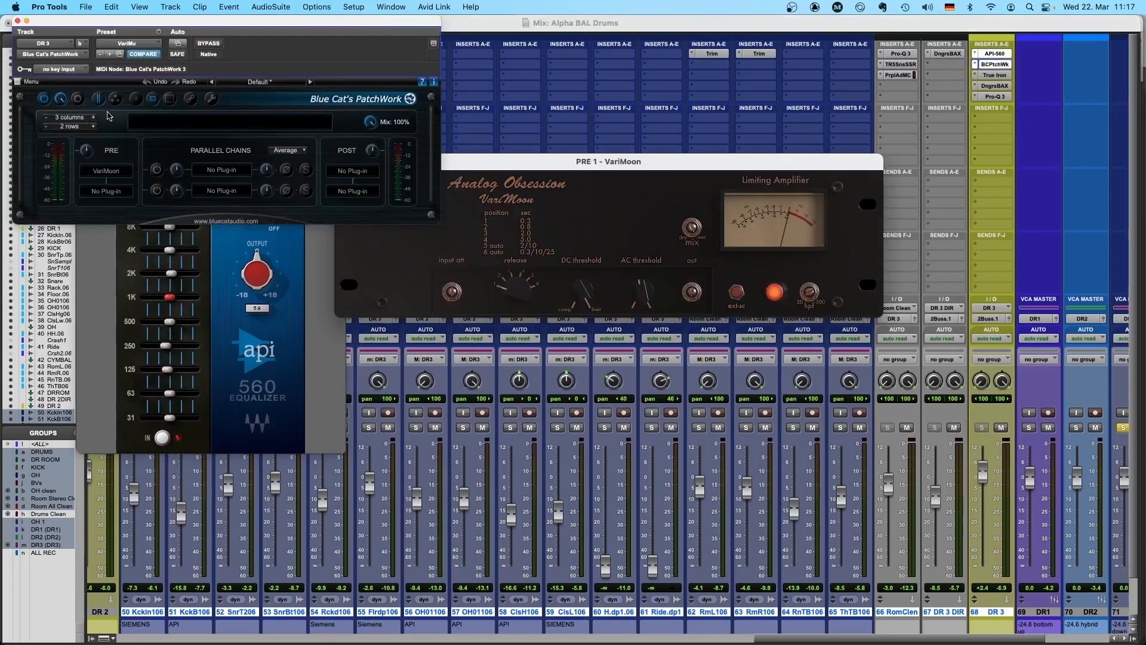
pyautogui.moveTo(511, 170); pyautogui.dragTo(197, 48)
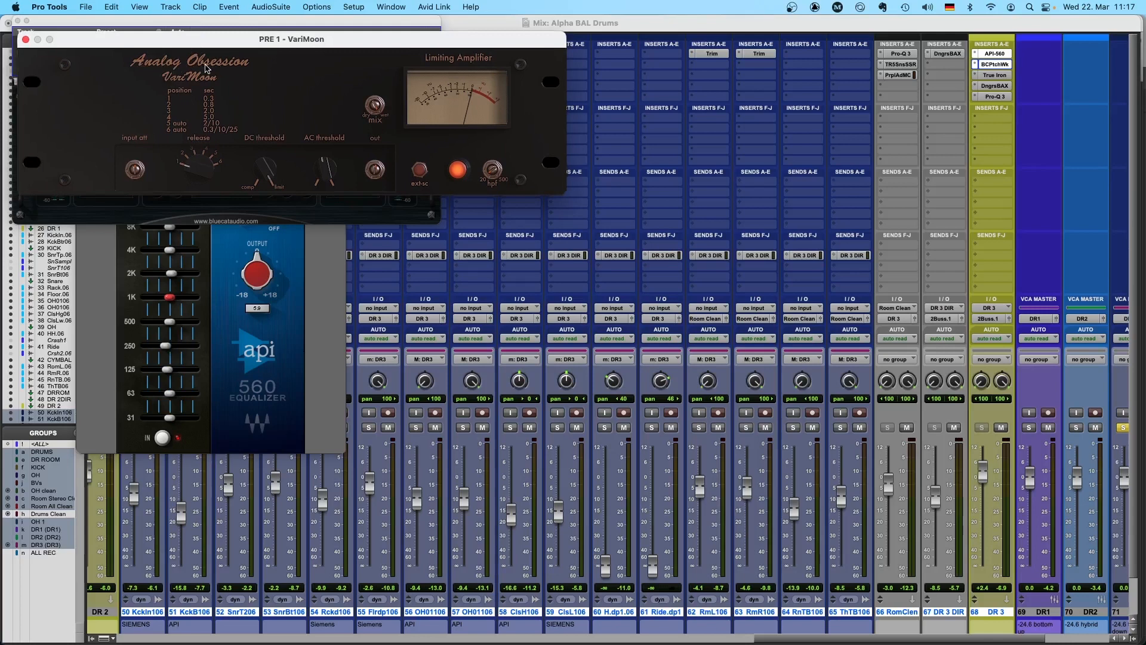
# Open True Iron, Dangerous BAX EQ and Pro-Q 3 on the DR 3 track and spread their windows out.
pyautogui.click(995, 74)
pyautogui.moveTo(270, 30); pyautogui.dragTo(606, 240)
pyautogui.click(993, 85)
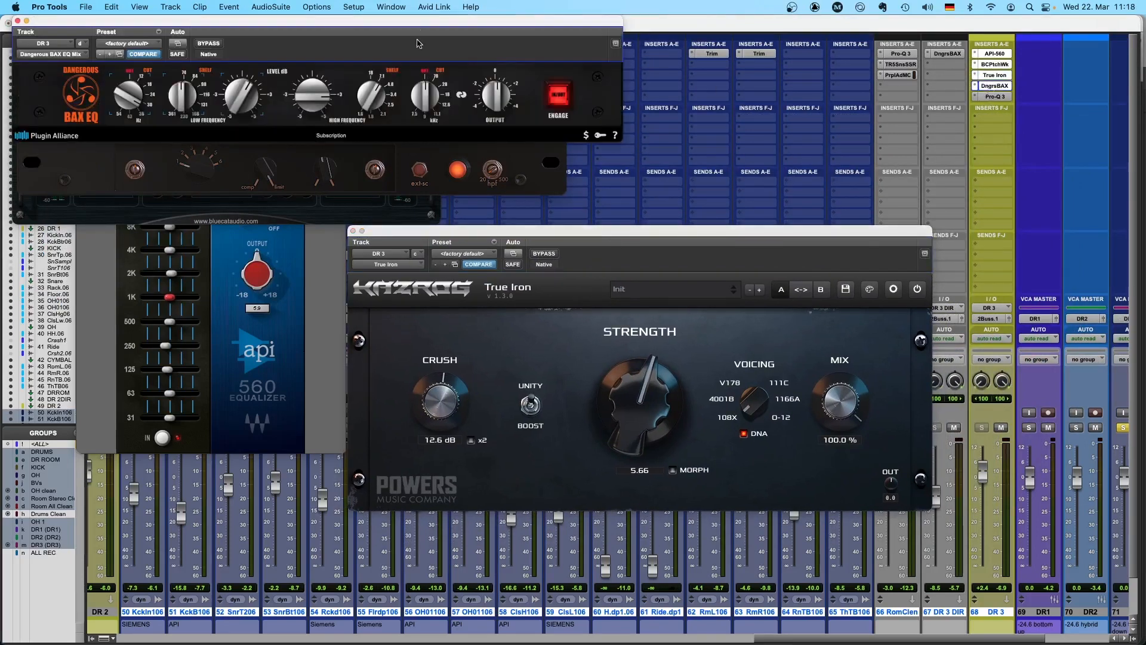
pyautogui.moveTo(418, 43); pyautogui.dragTo(964, 94)
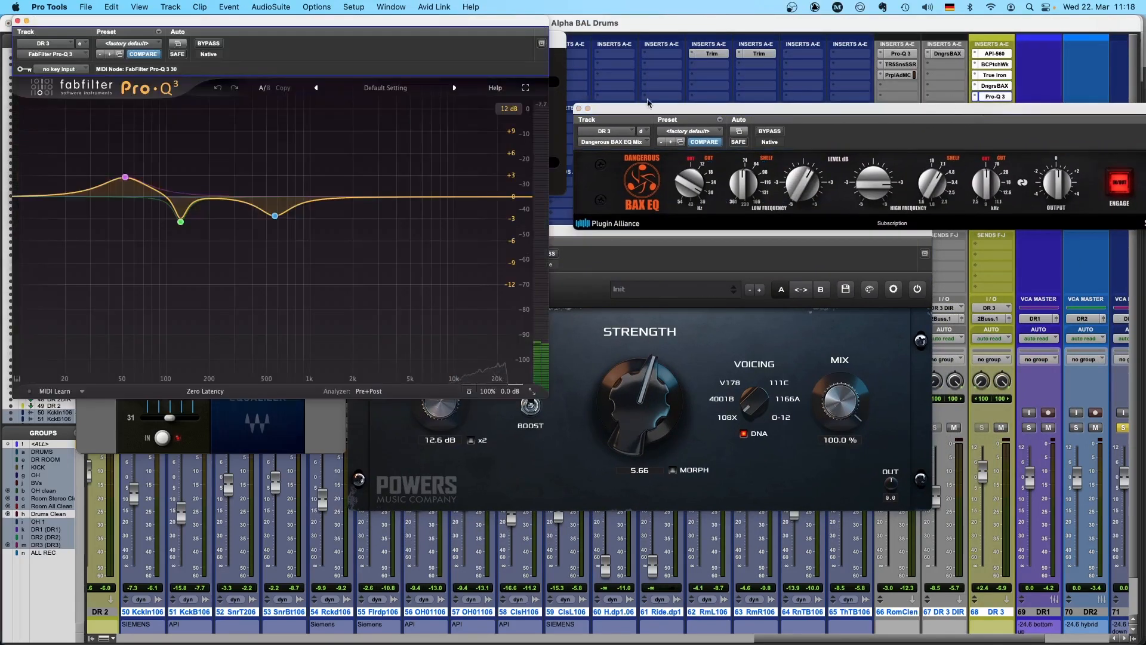
pyautogui.moveTo(309, 25); pyautogui.dragTo(1008, 277)
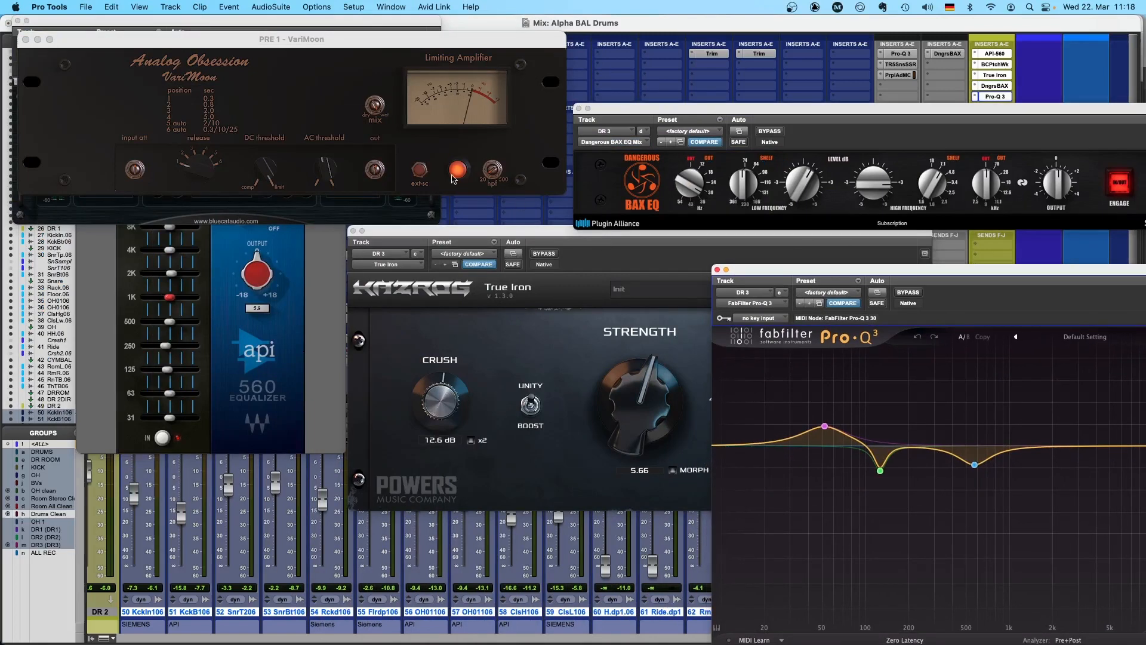
# Play the drums with the DR 3 processing chain in view, and close its plug-in windows.
pyautogui.press('space')
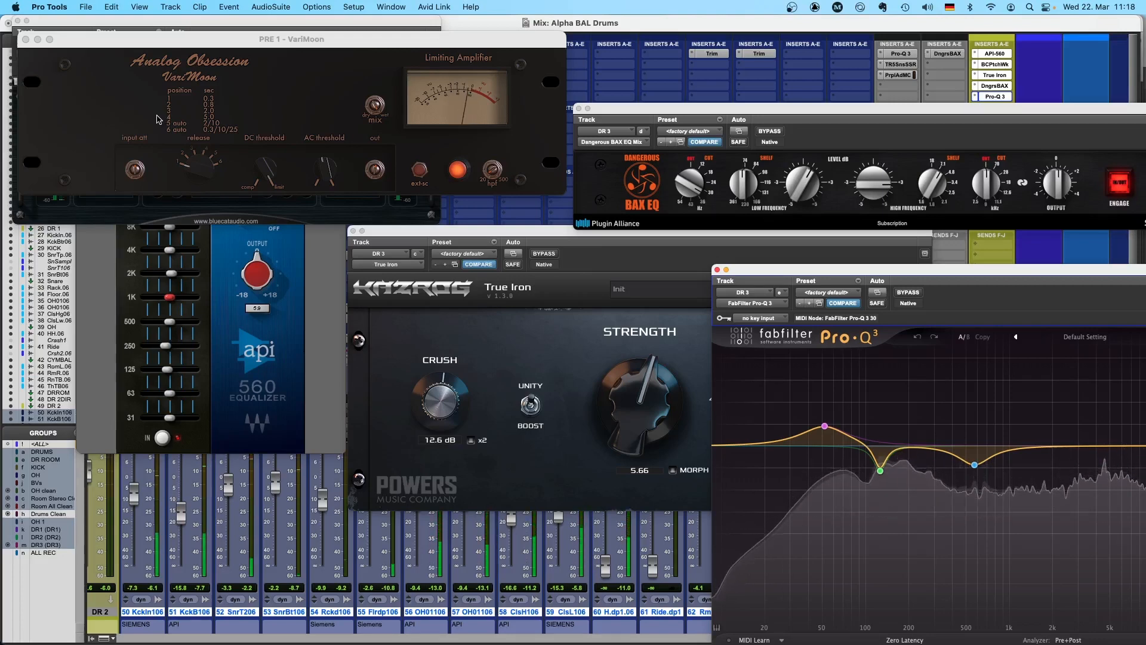
pyautogui.click(578, 109)
pyautogui.click(717, 270)
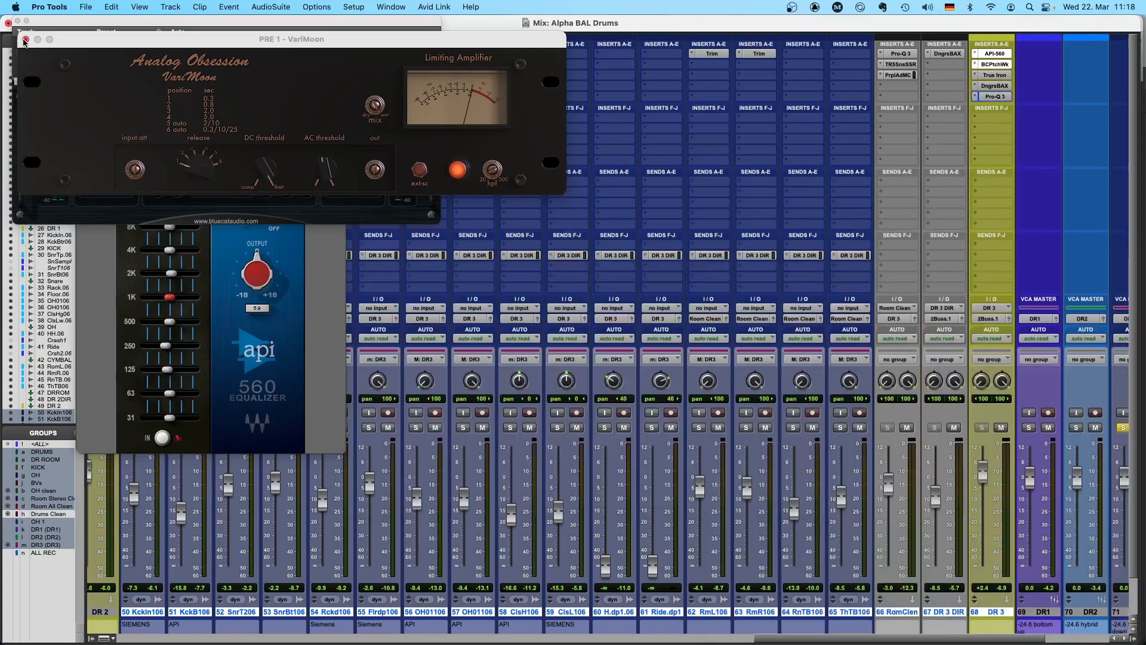
pyautogui.click(24, 40)
pyautogui.click(9, 22)
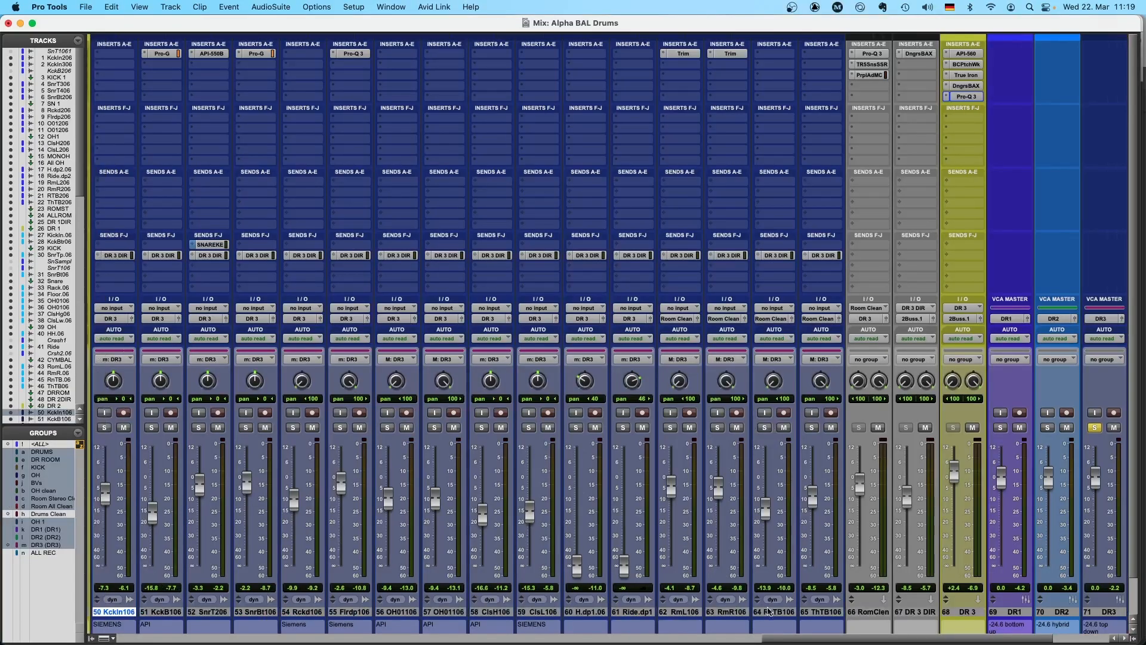
# Select tracks 50 through 65, and in their place the 67 DR 3 DIR track, to trace the direct drum routing.
pyautogui.keyDown('shift'); pyautogui.click(817, 615); pyautogui.keyUp('shift')
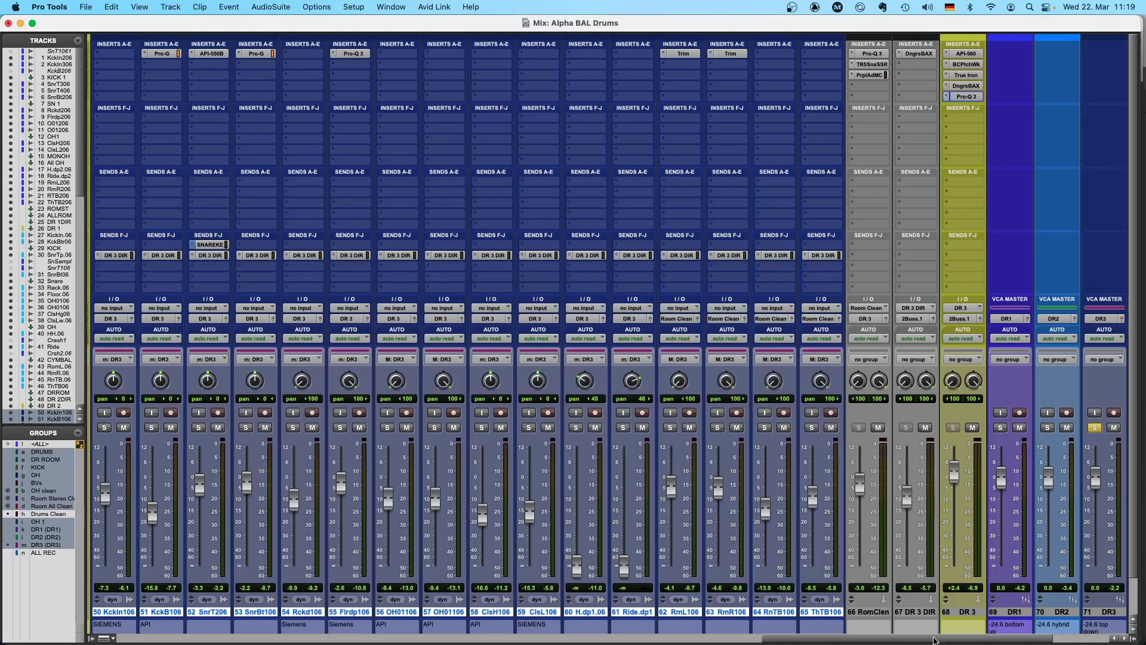
pyautogui.click(927, 613)
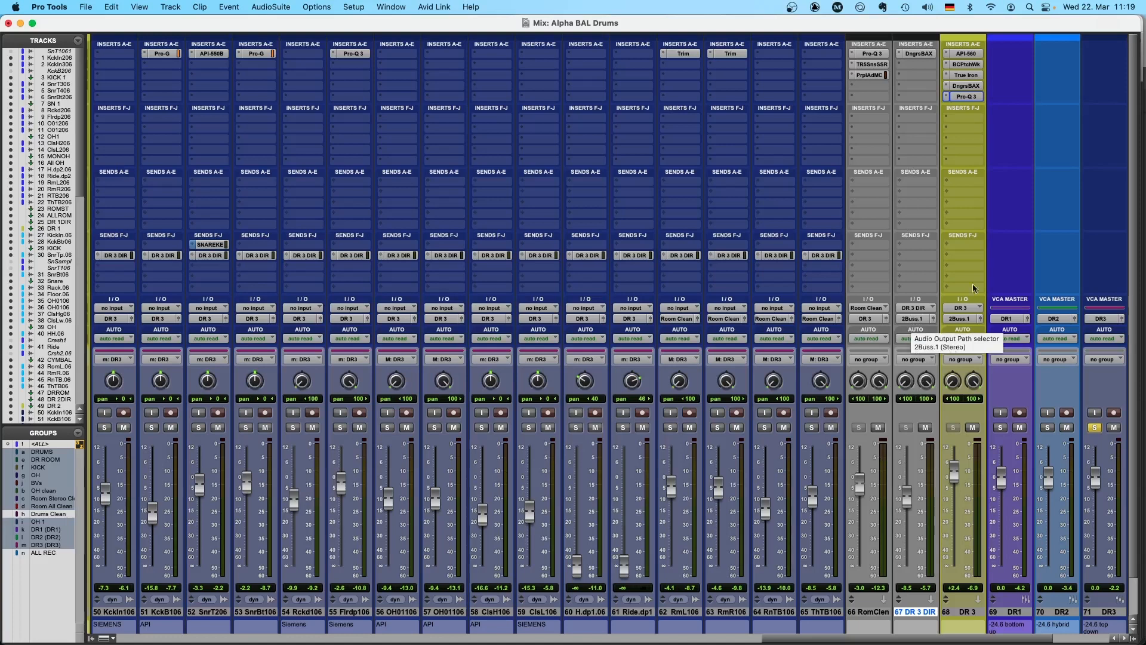
pyautogui.hscroll(4, 917, 312)
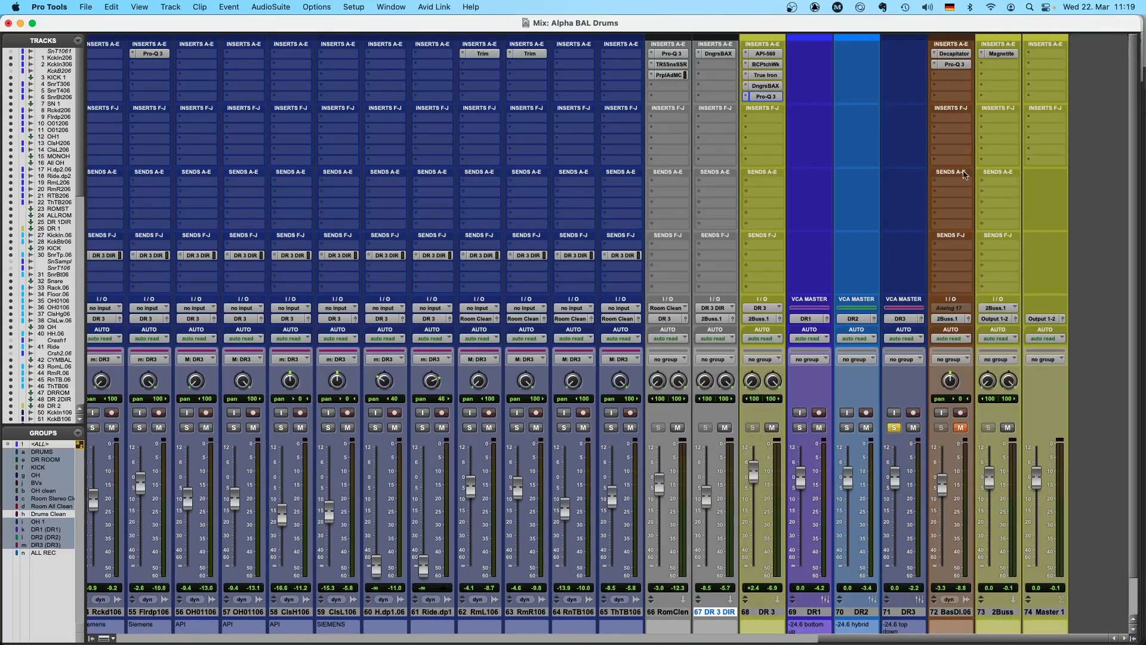
pyautogui.hscroll(-3, 931, 154)
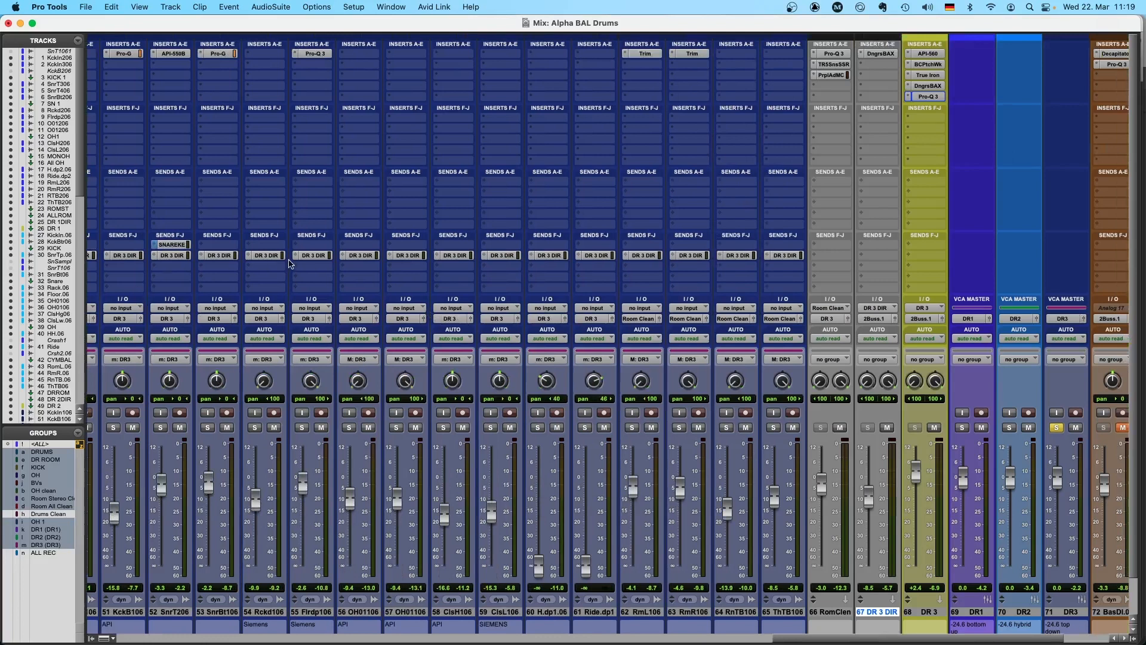
pyautogui.hscroll(-1, 291, 263)
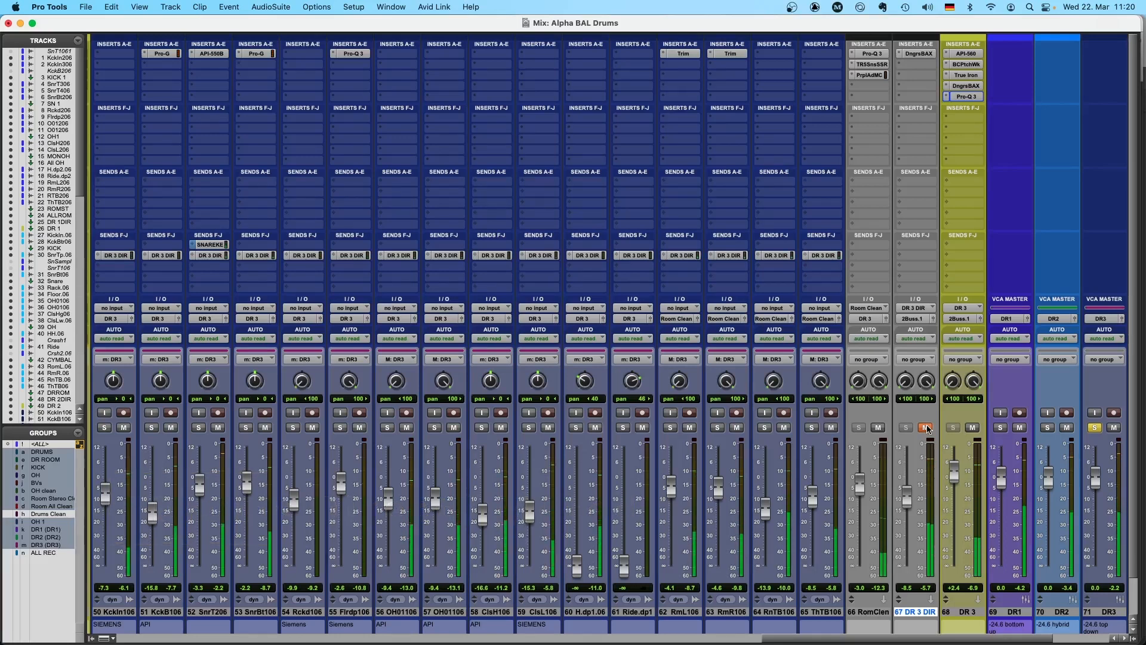
# Toggle the mute on the DR 3 DIR track during playback to compare, leaving it unmuted.
pyautogui.click(925, 427)
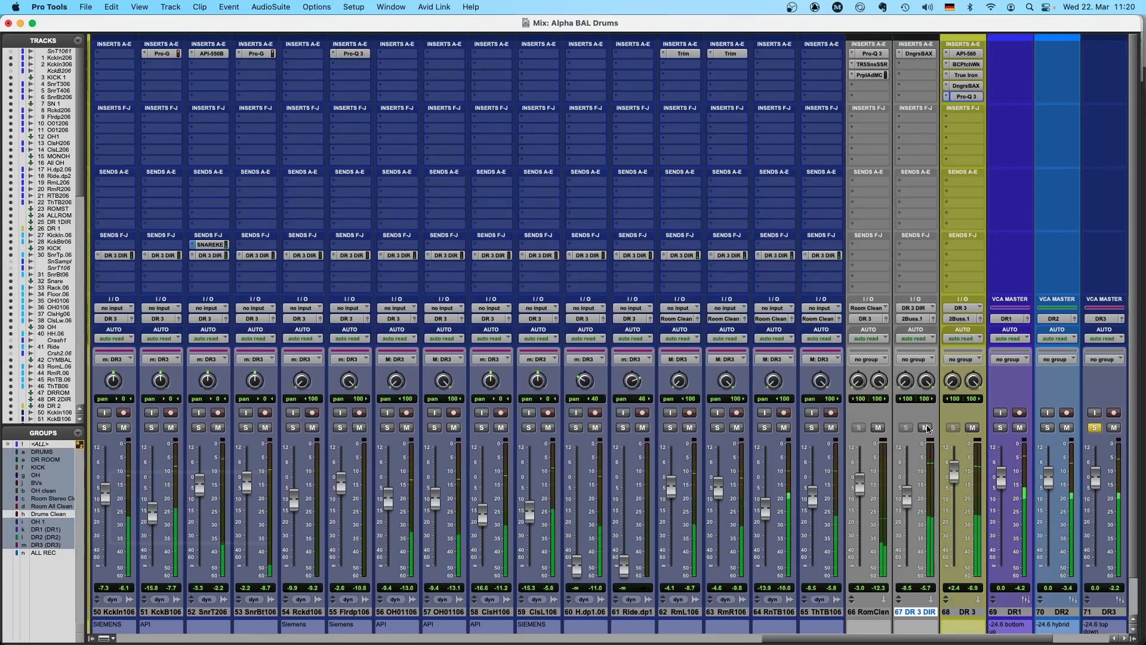
pyautogui.click(926, 427)
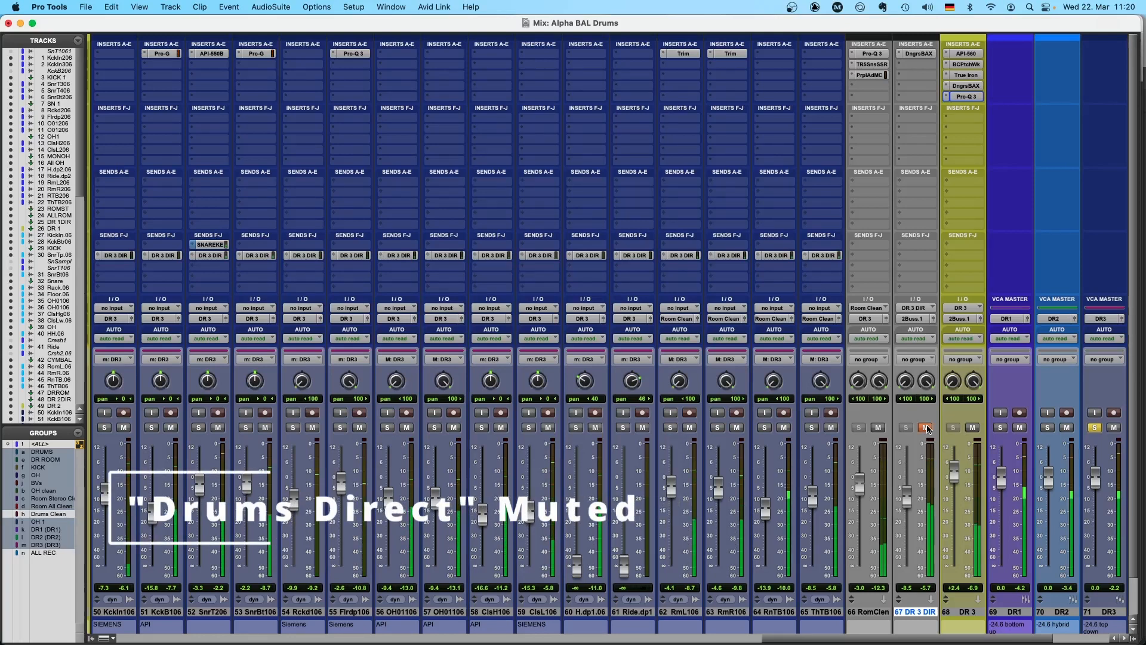
pyautogui.click(926, 427)
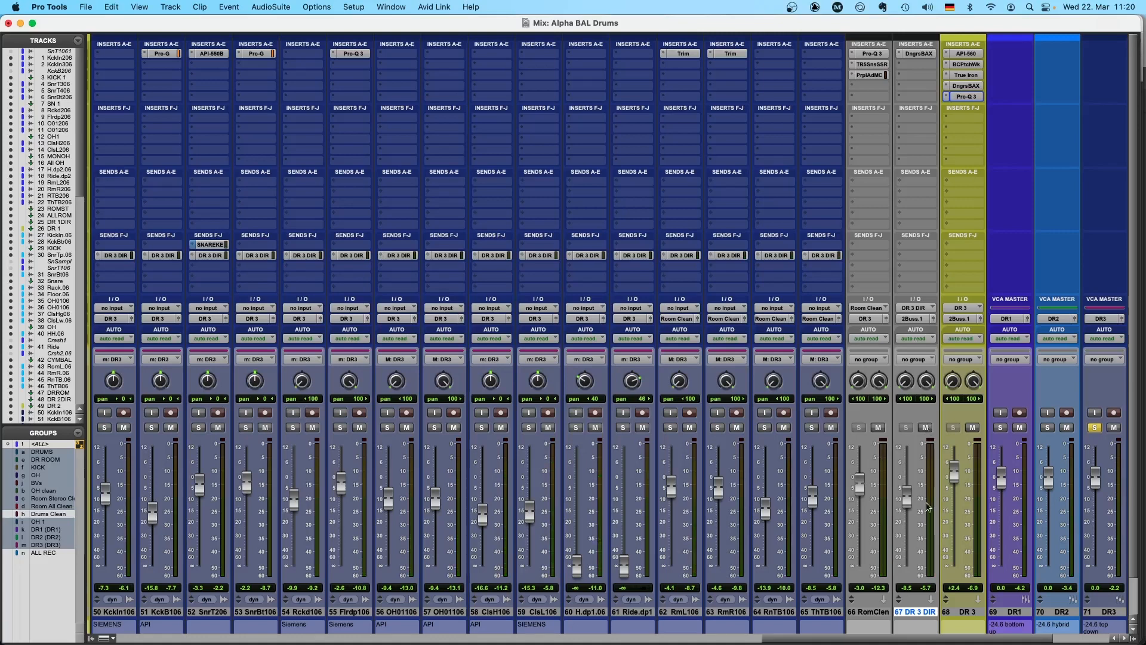
# Select room tracks 62 RmL106 through 65 ThTB106 and solo them together.
pyautogui.hscroll(2, 776, 568)
pyautogui.click(655, 615)
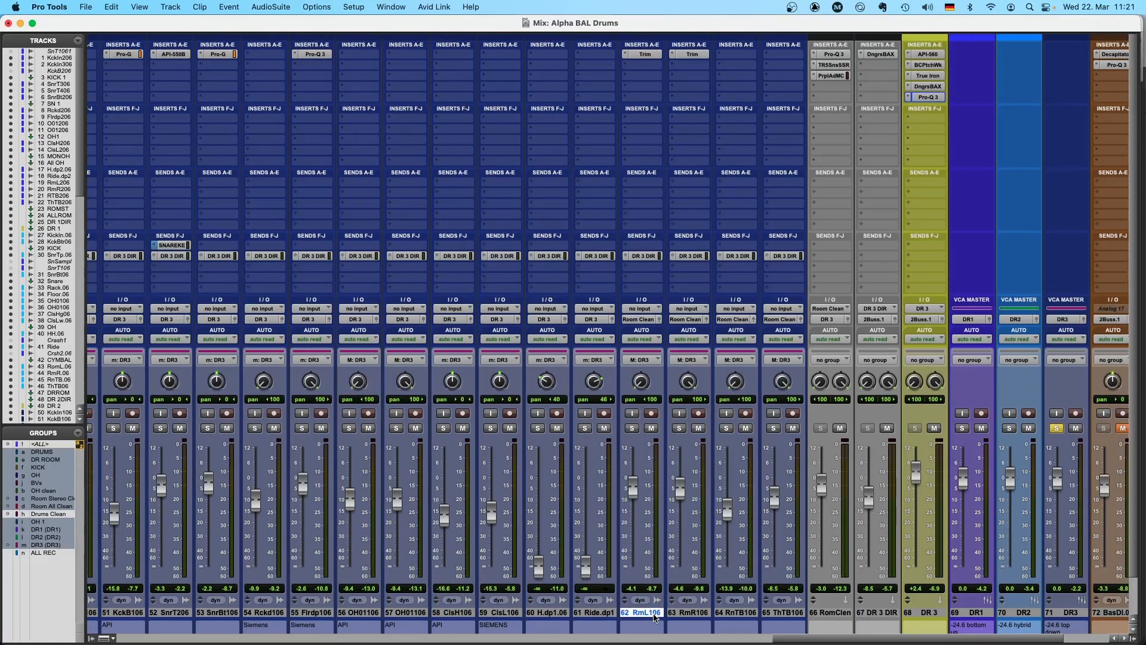
pyautogui.keyDown('shift'); pyautogui.click(794, 615); pyautogui.keyUp('shift')
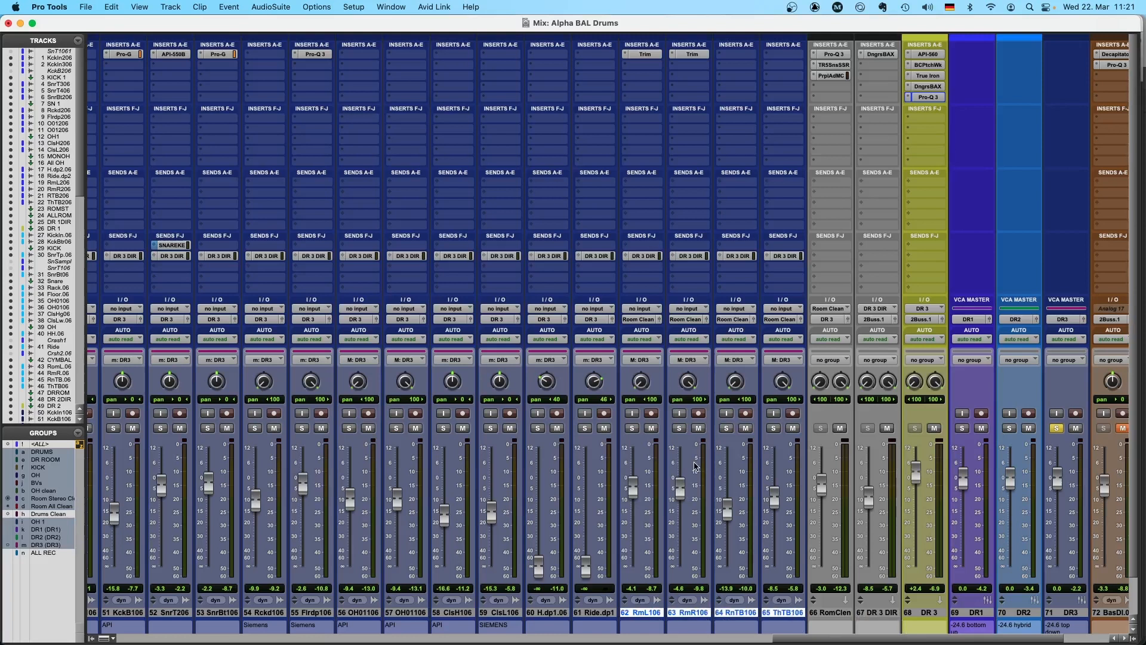
pyautogui.click(634, 429)
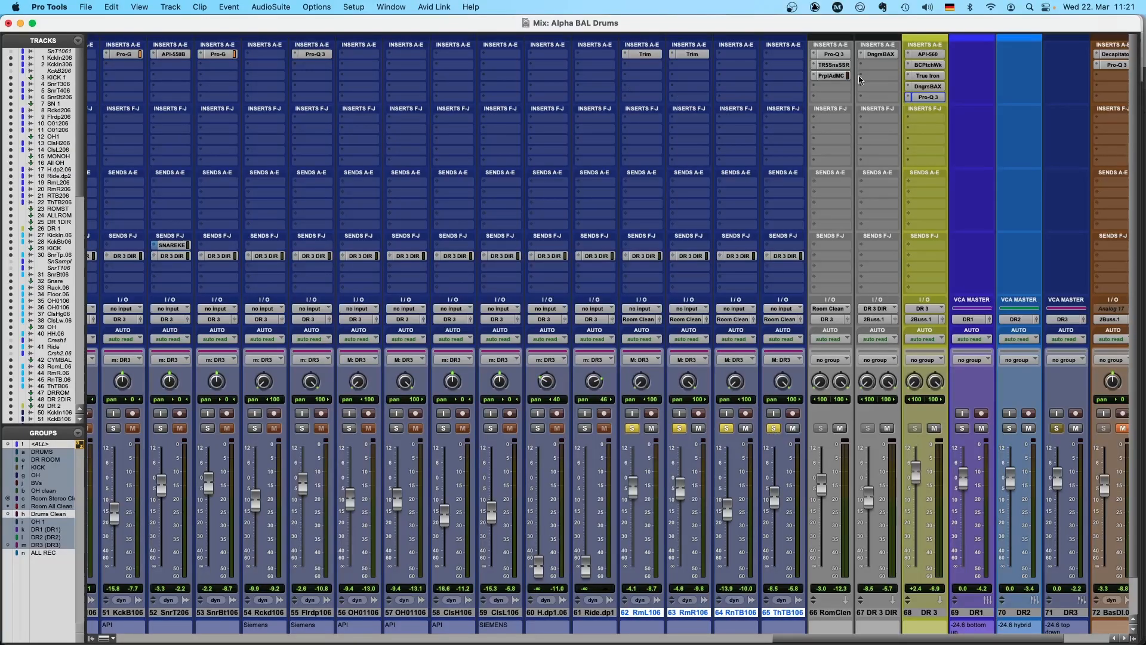
# Bypass the insert chains on the RomClen, DR 3 DIR and DR 3 tracks during playback, and switch them back on to compare.
pyautogui.keyDown('shift'); pyautogui.keyDown('super'); pyautogui.click(835, 57); pyautogui.keyUp('super'); pyautogui.keyUp('shift')
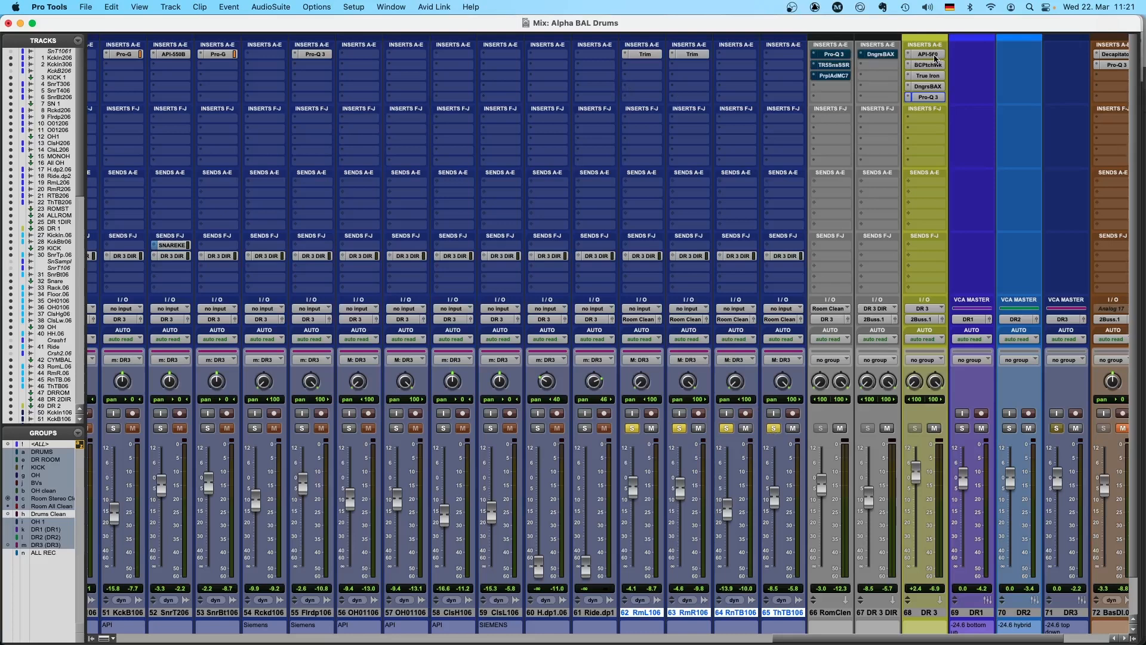
pyautogui.keyDown('shift'); pyautogui.keyDown('super'); pyautogui.click(936, 58); pyautogui.keyUp('super'); pyautogui.keyUp('shift')
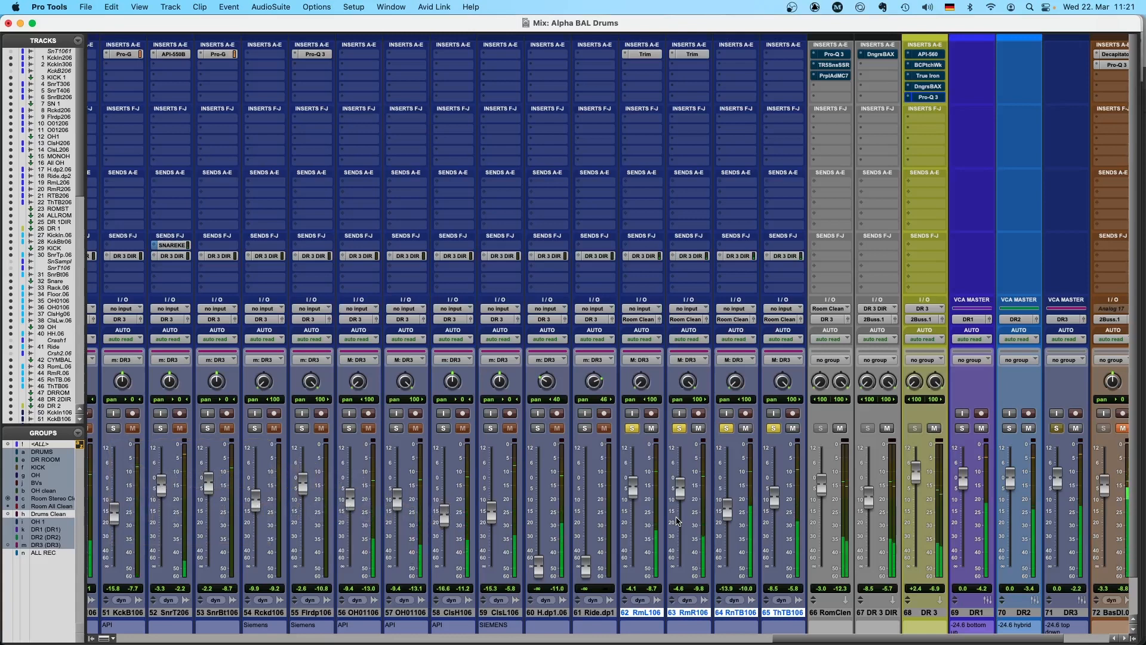
pyautogui.keyDown('shift'); pyautogui.keyDown('super'); pyautogui.click(834, 57); pyautogui.keyUp('super'); pyautogui.keyUp('shift')
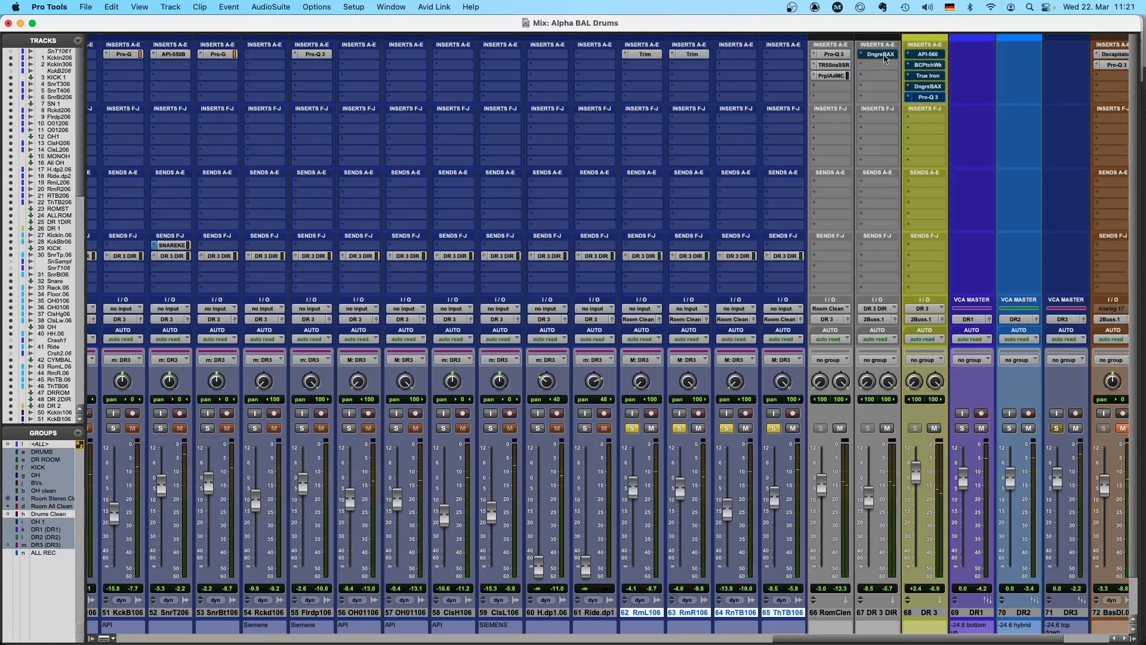
pyautogui.keyDown('shift'); pyautogui.keyDown('super'); pyautogui.click(936, 59); pyautogui.keyUp('super'); pyautogui.keyUp('shift')
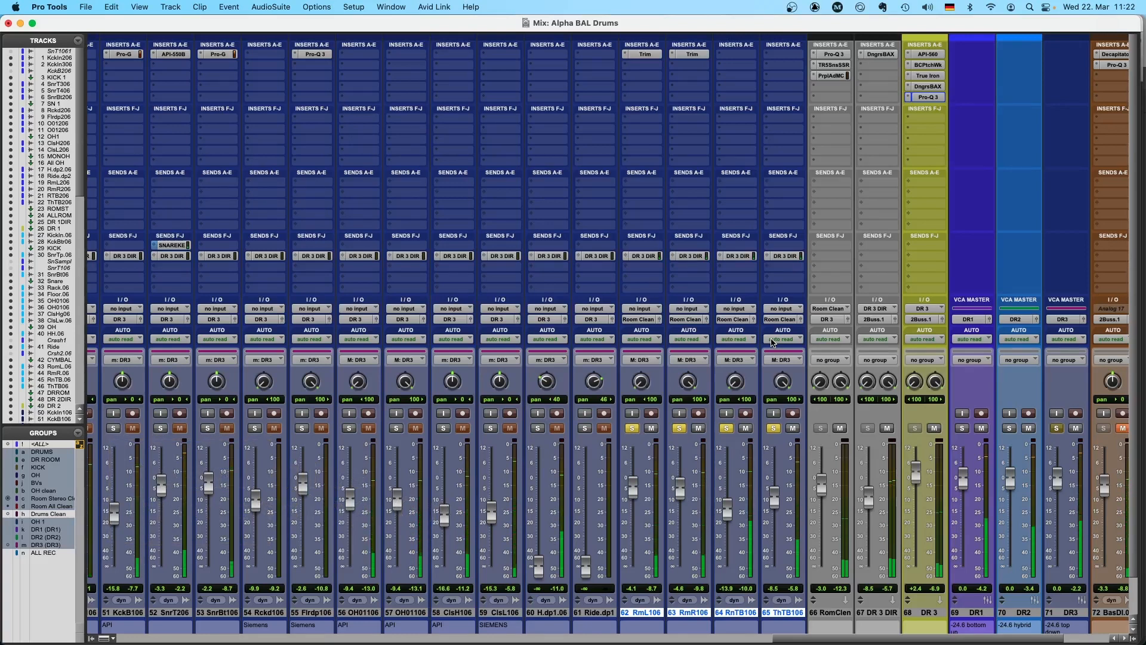
# Select the 66 RomClen track and inspect its Pro-Q 3, Sunset Sound Studio Reverb and PrplAdMC plug-ins in turn.
pyautogui.click(835, 614)
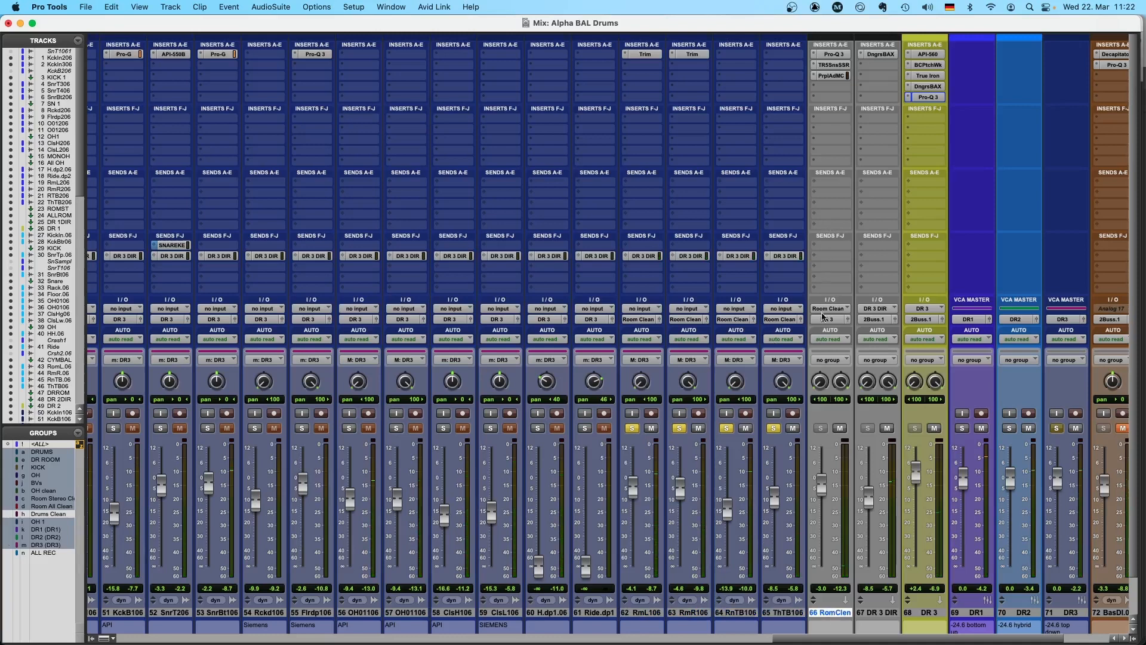
pyautogui.click(829, 53)
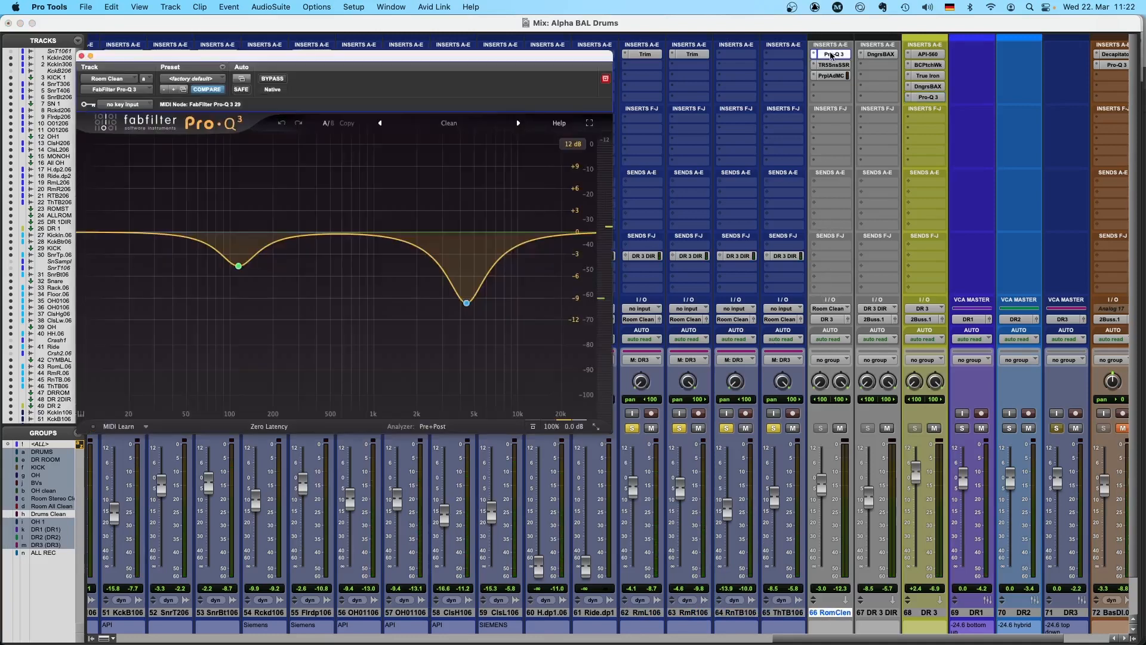
pyautogui.click(831, 54)
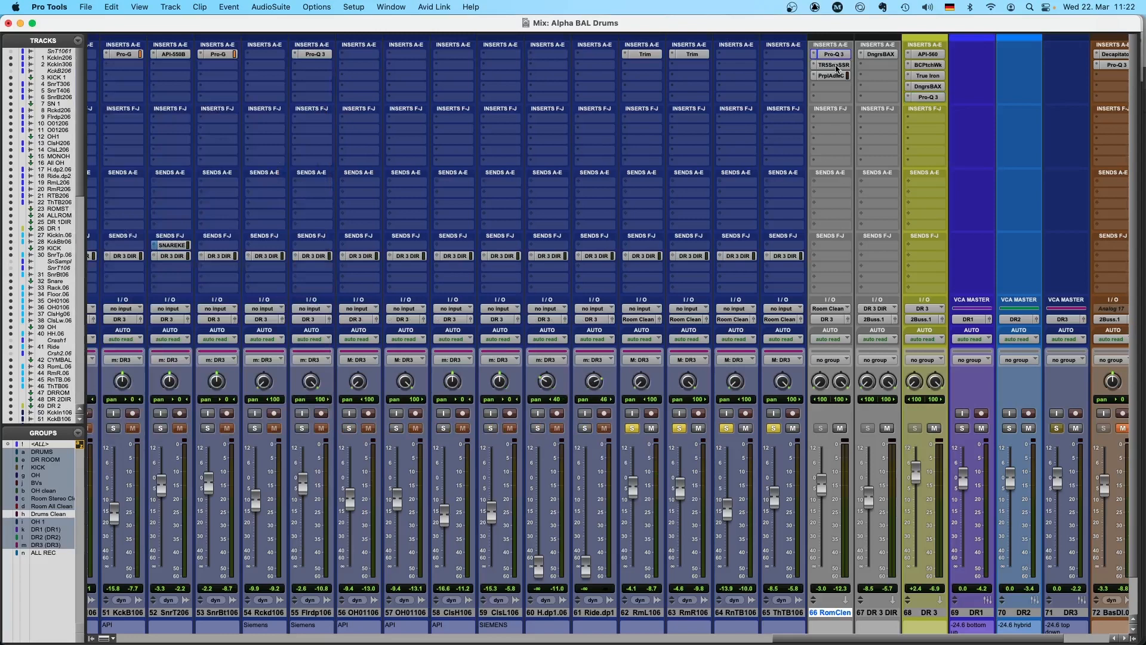
pyautogui.click(835, 65)
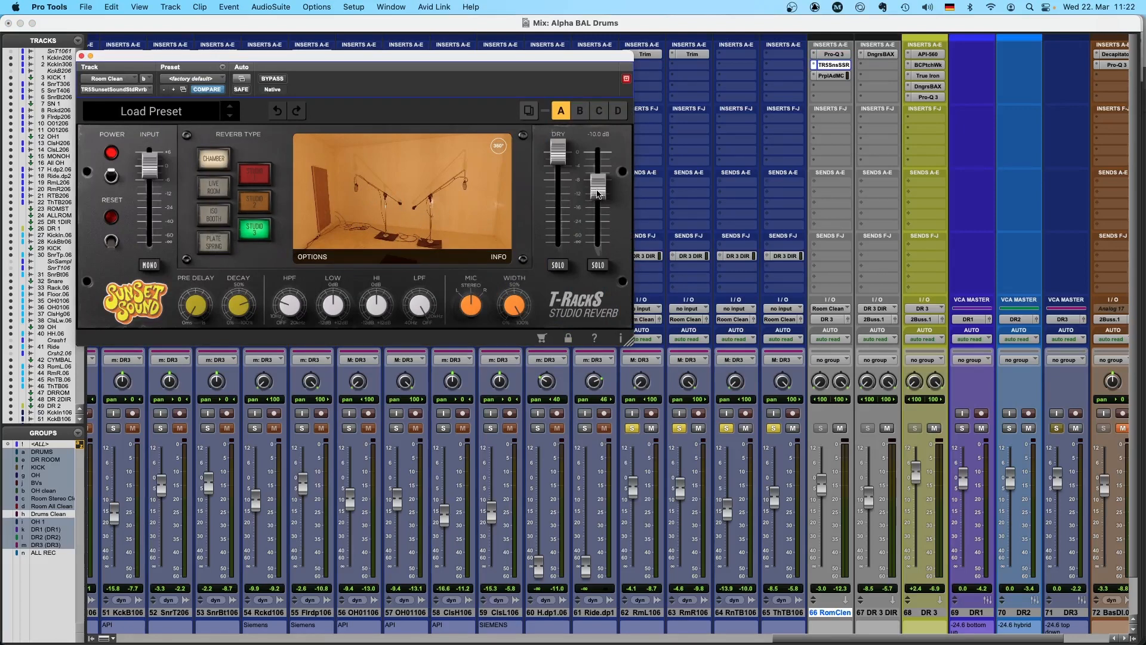
pyautogui.click(831, 76)
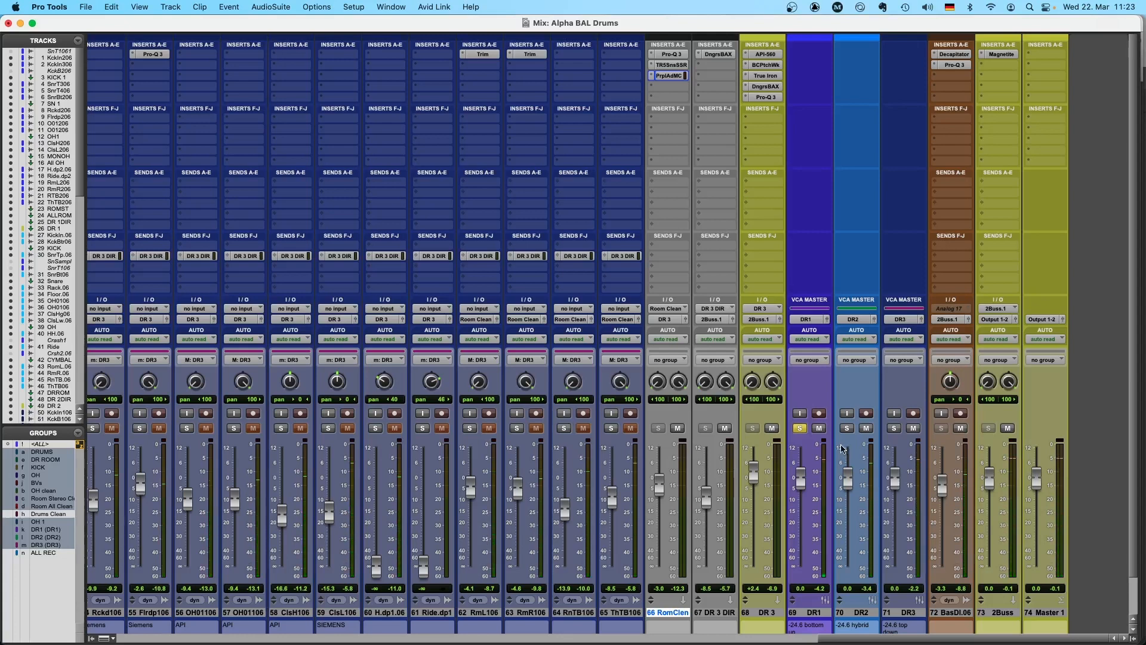
# Take the DR1 VCA master out of solo and bring the DR1 group tracks into view.
pyautogui.click(800, 428)
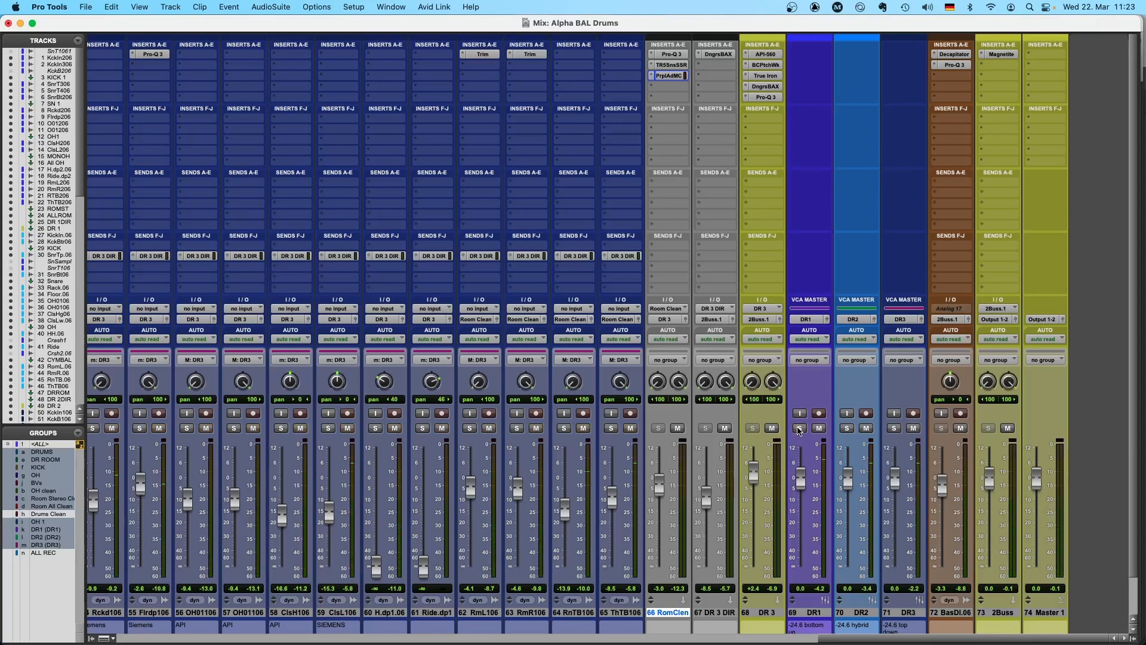
pyautogui.hscroll(-20, 800, 430)
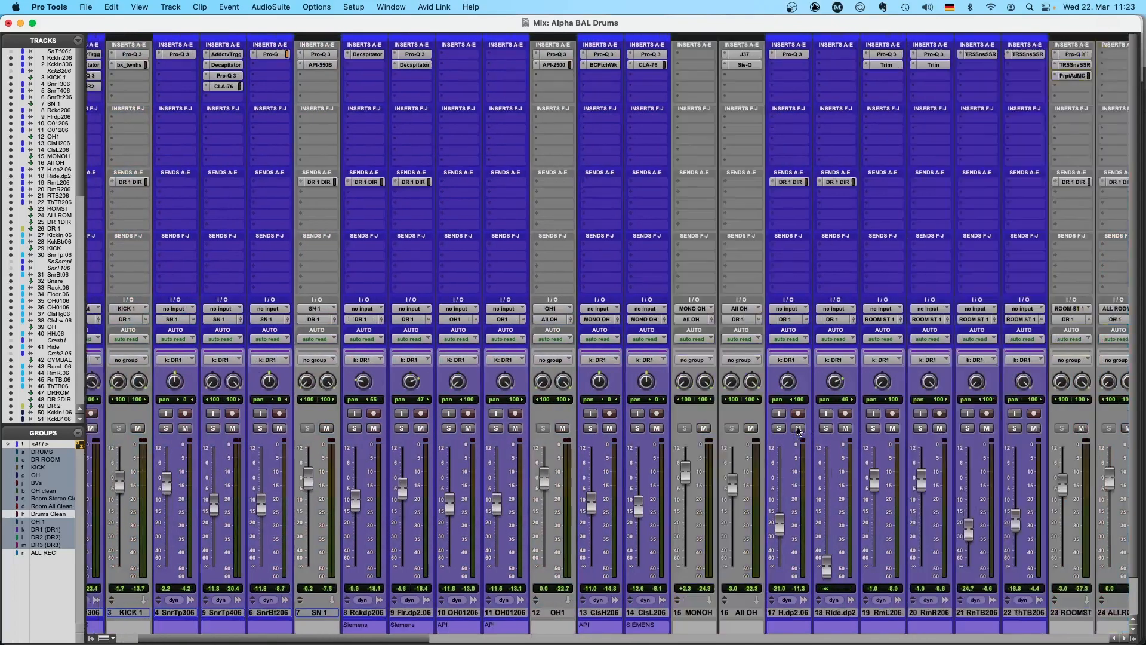
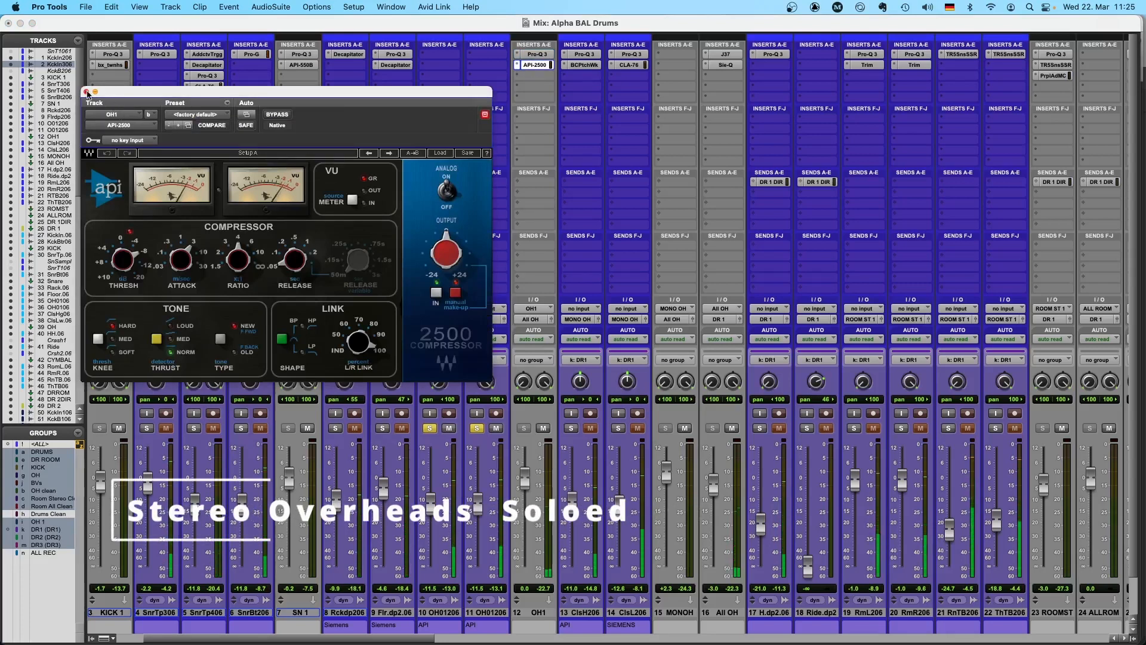
# Close the OH1 track's API-2500 window, and play soloed overhead 13 ClsH206 while inspecting its PatchWork VariMoon and Pro-Q 3 plug-ins.
pyautogui.press('super+w')
pyautogui.hscroll(5, 552, 486)
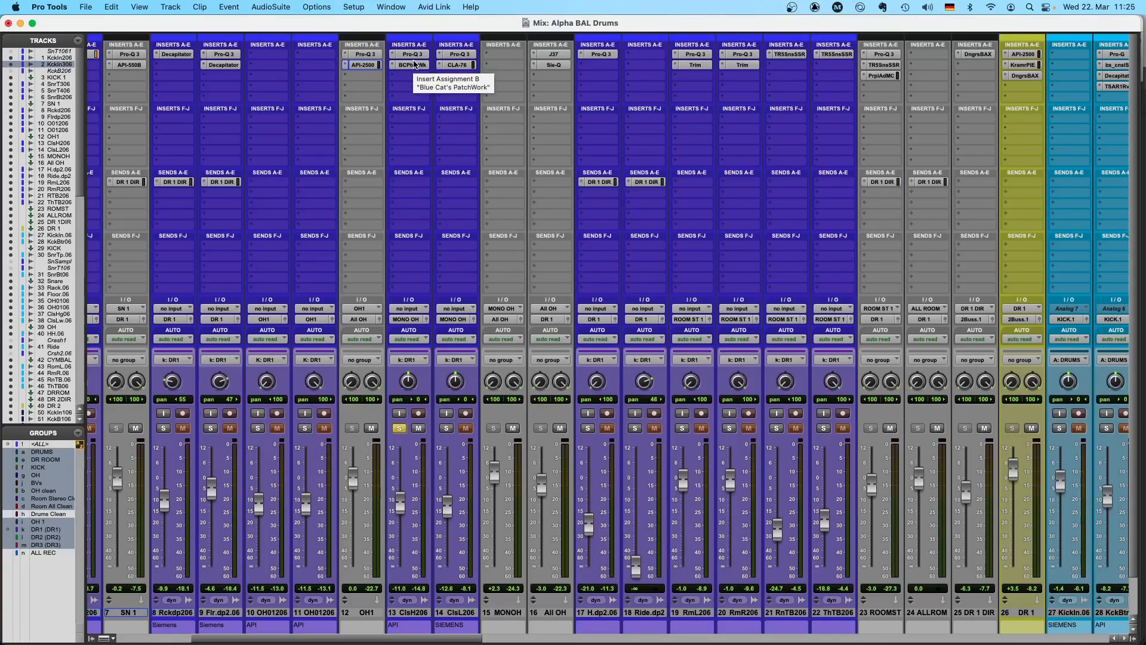
pyautogui.press('space')
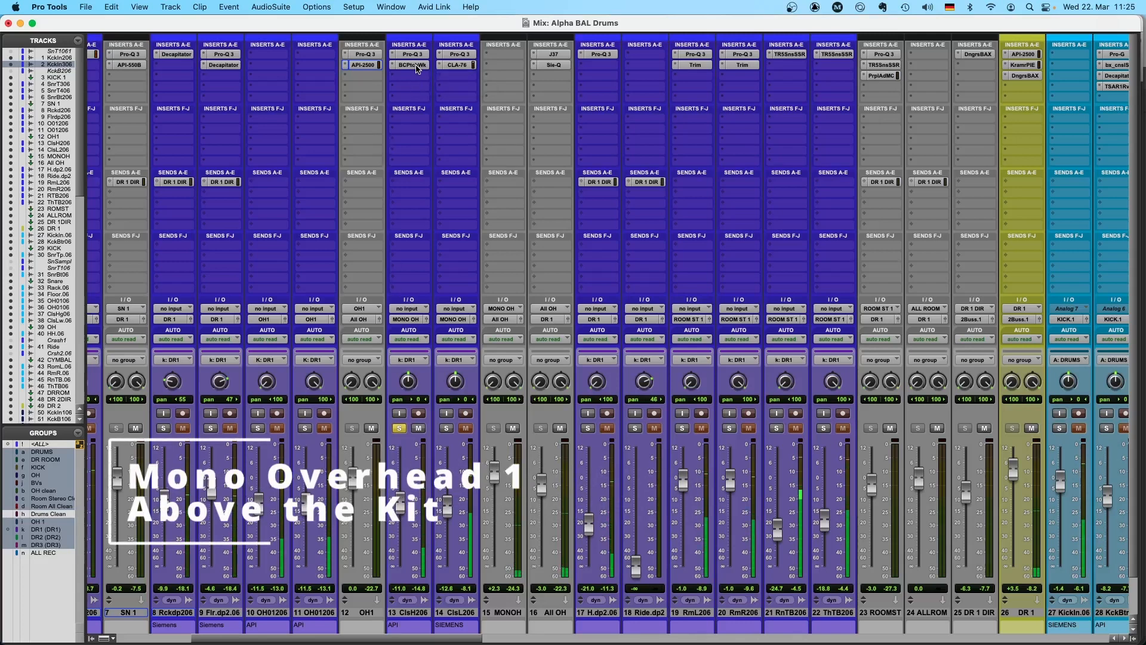
pyautogui.click(412, 65)
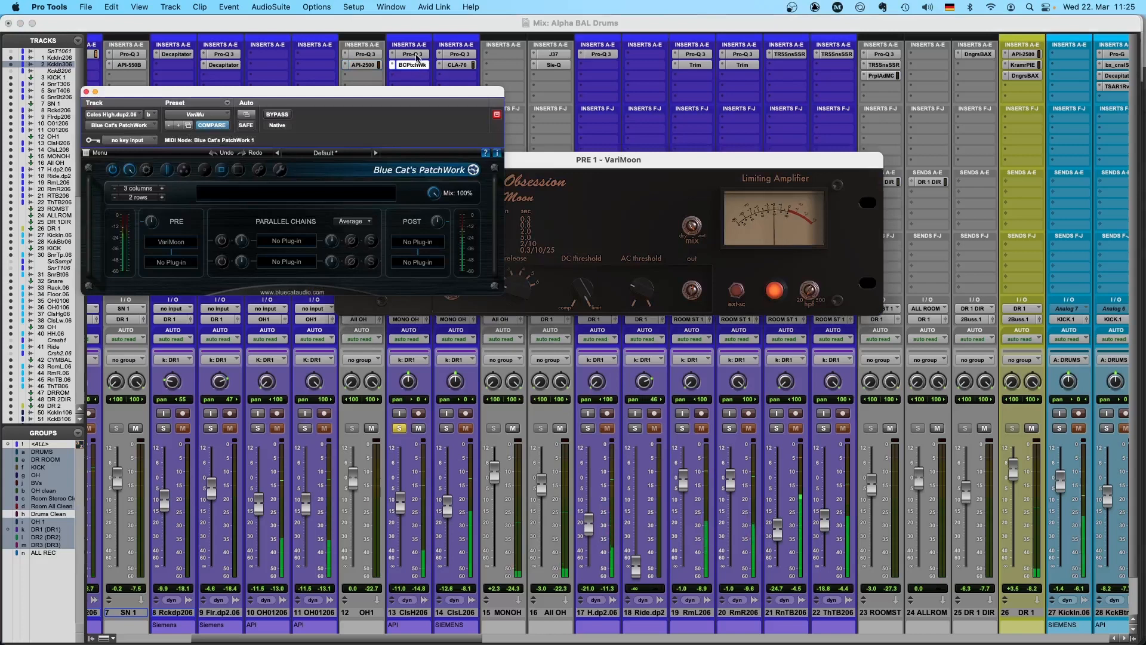
pyautogui.click(553, 163)
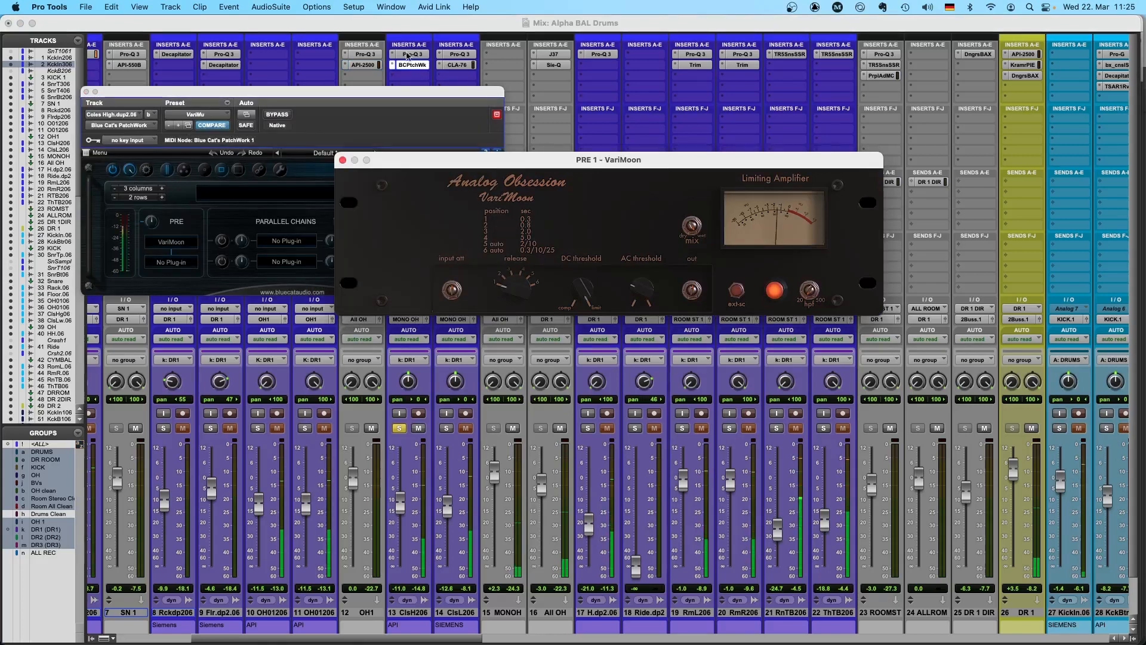
pyautogui.click(408, 55)
pyautogui.click(410, 55)
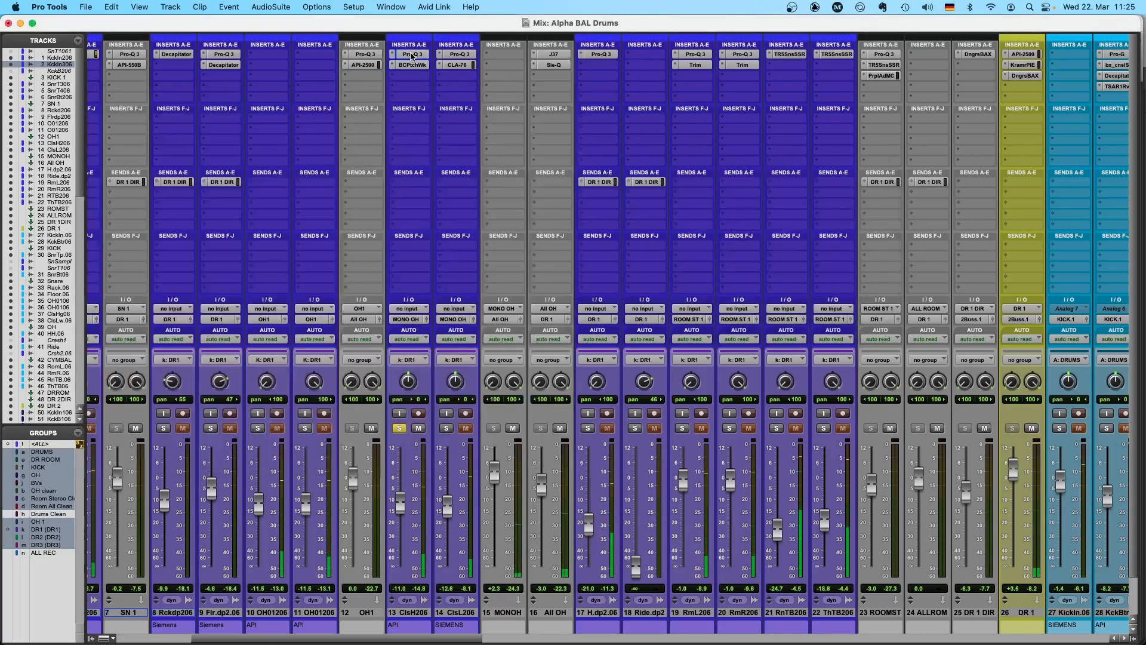
# Solo overhead 14 ClsL206 in place of track 13, and inspect its Pro-Q 3 and CLA-76 plug-ins during playback.
pyautogui.click(446, 428)
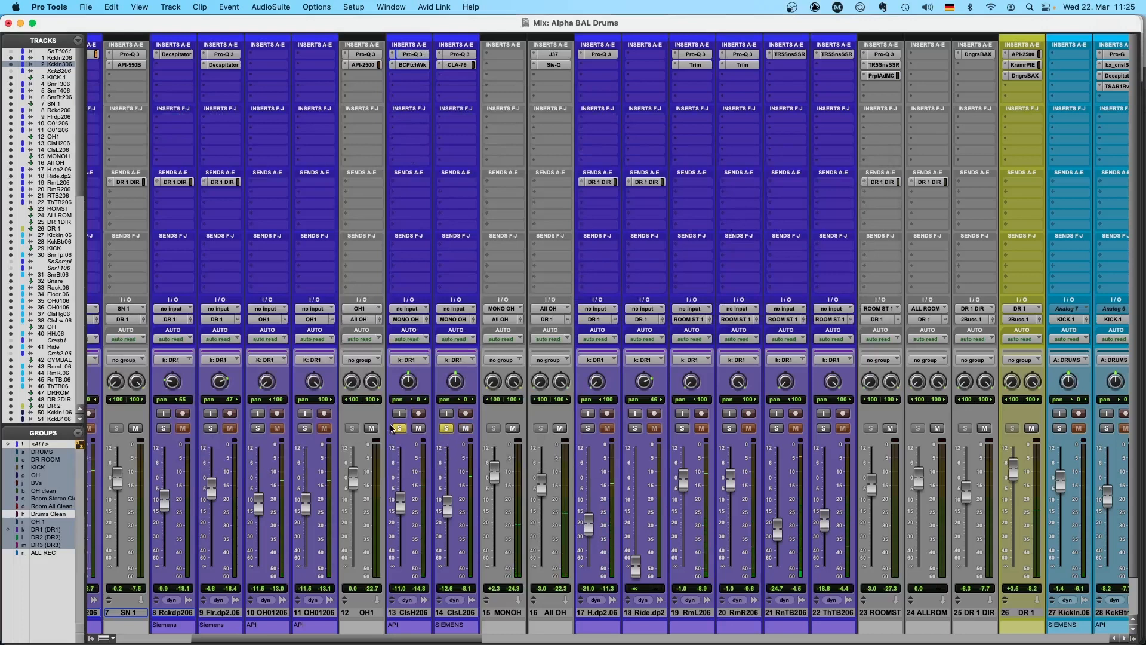
pyautogui.click(459, 57)
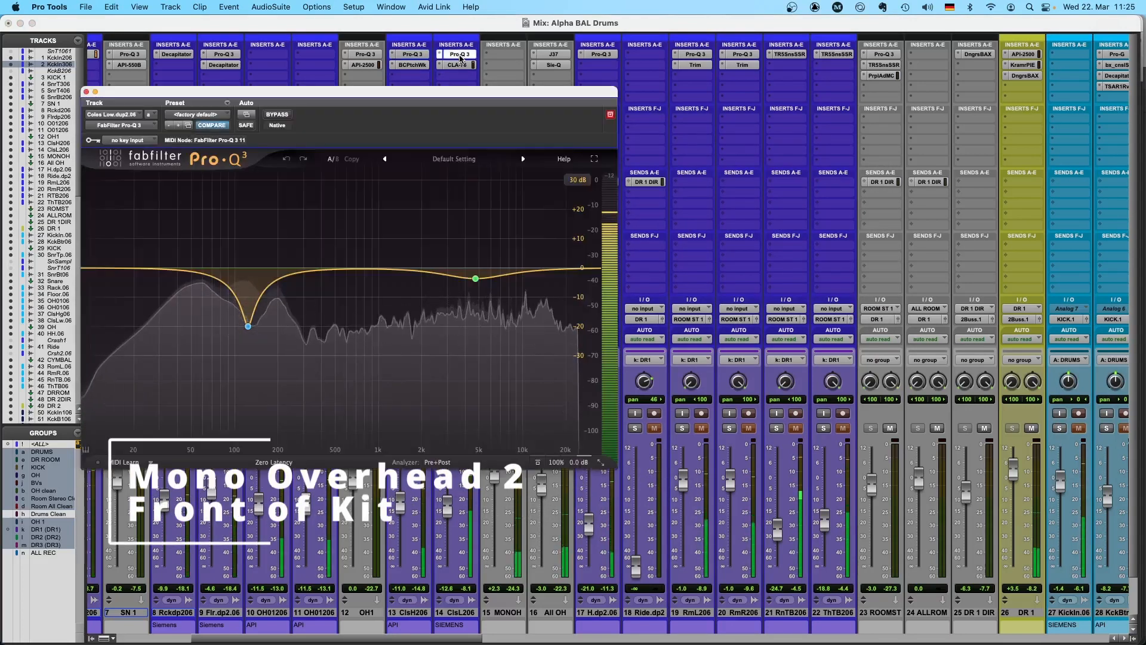
pyautogui.click(459, 55)
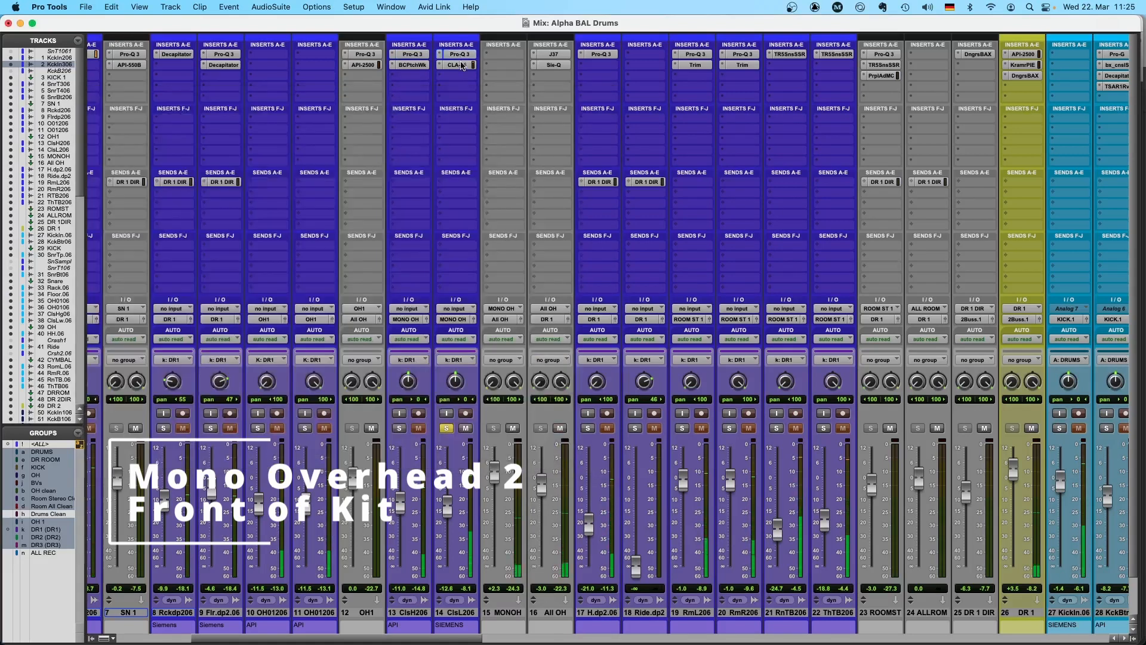
pyautogui.click(463, 65)
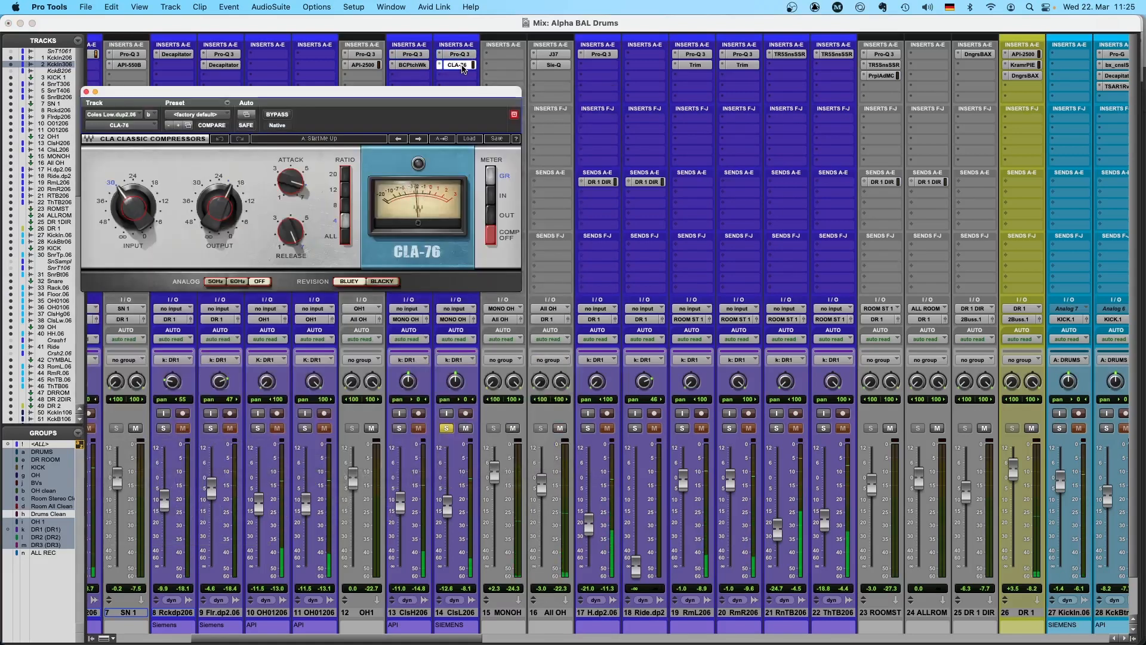
pyautogui.click(462, 65)
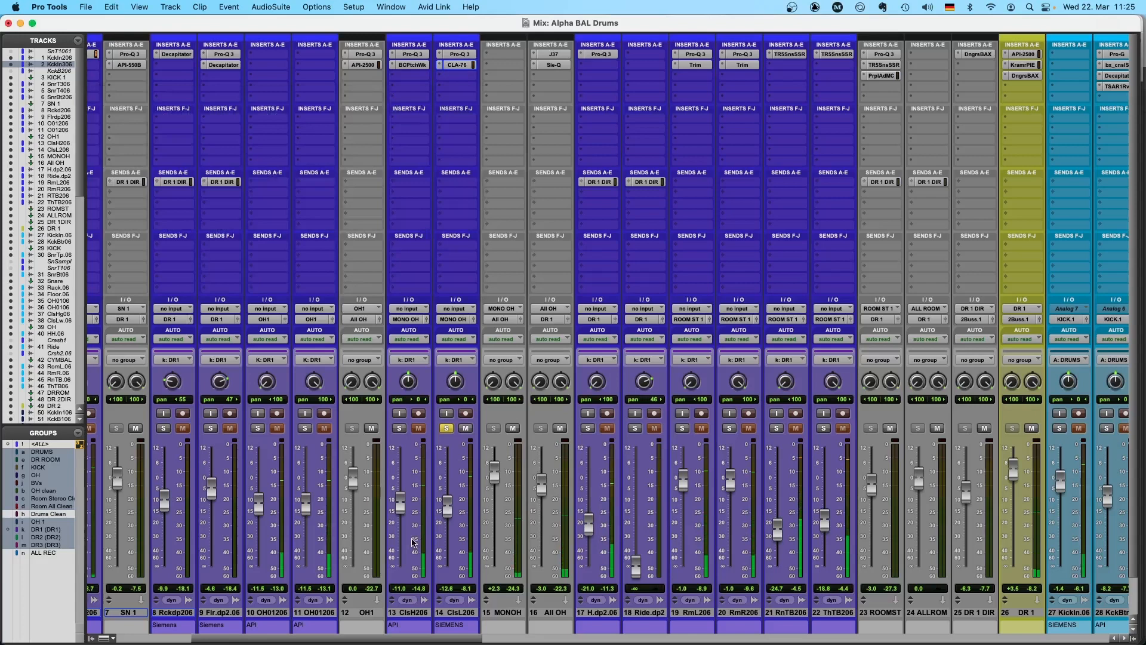
# Add overhead tracks 13, 10 and 11 to the solo alongside track 14, and select the 16 All OH track.
pyautogui.click(399, 429)
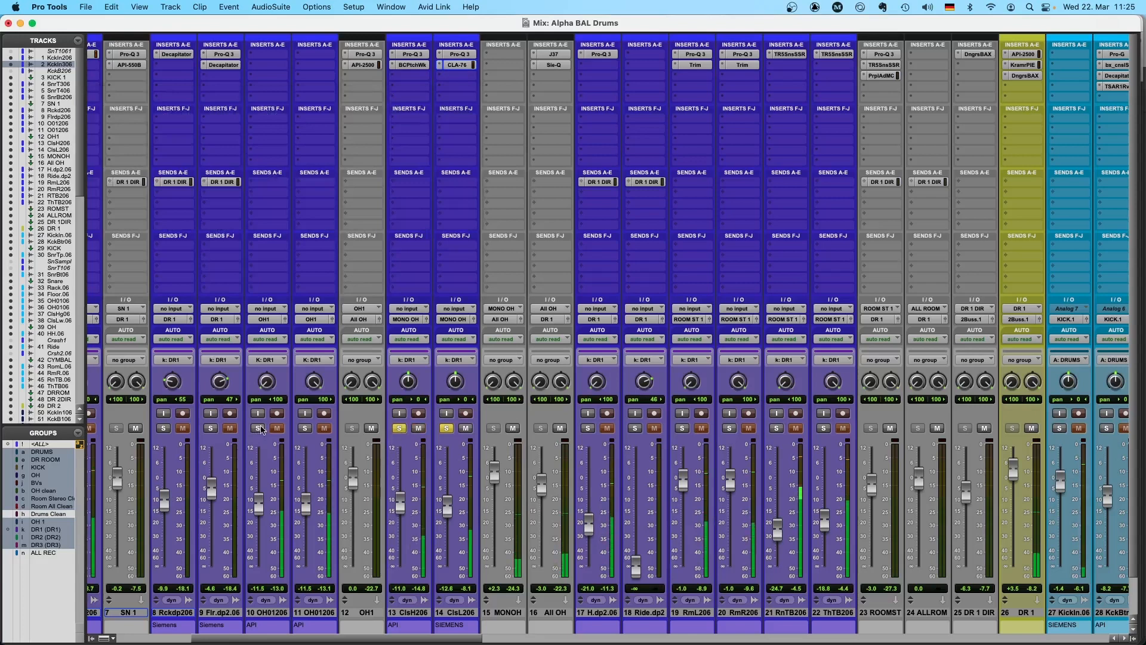
pyautogui.click(305, 428)
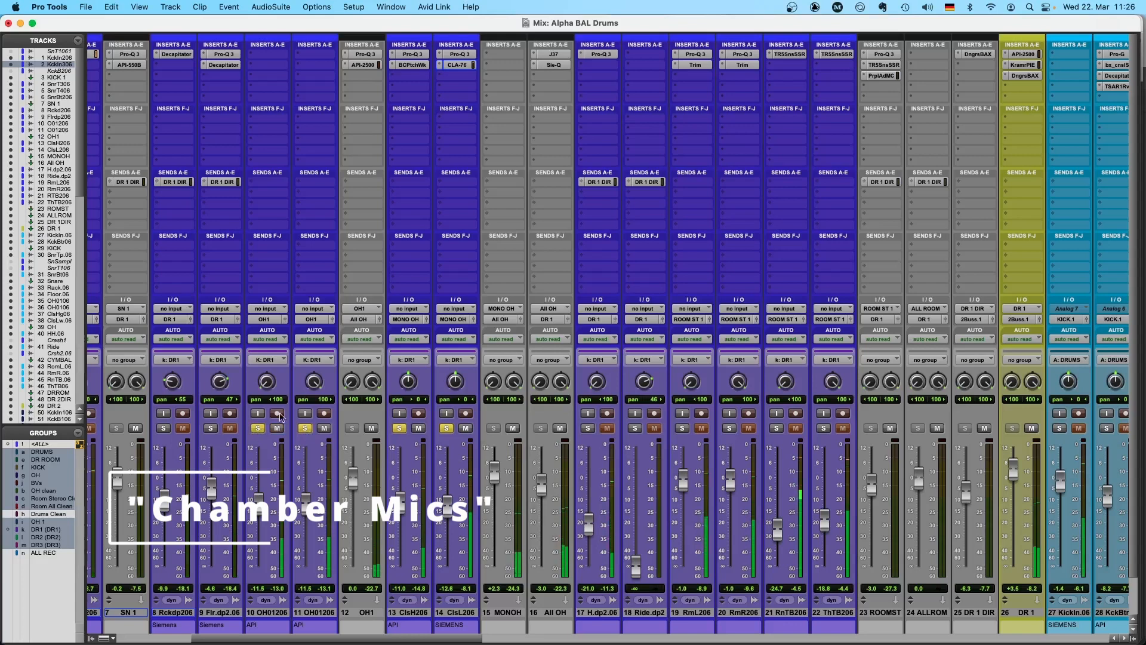
pyautogui.click(556, 614)
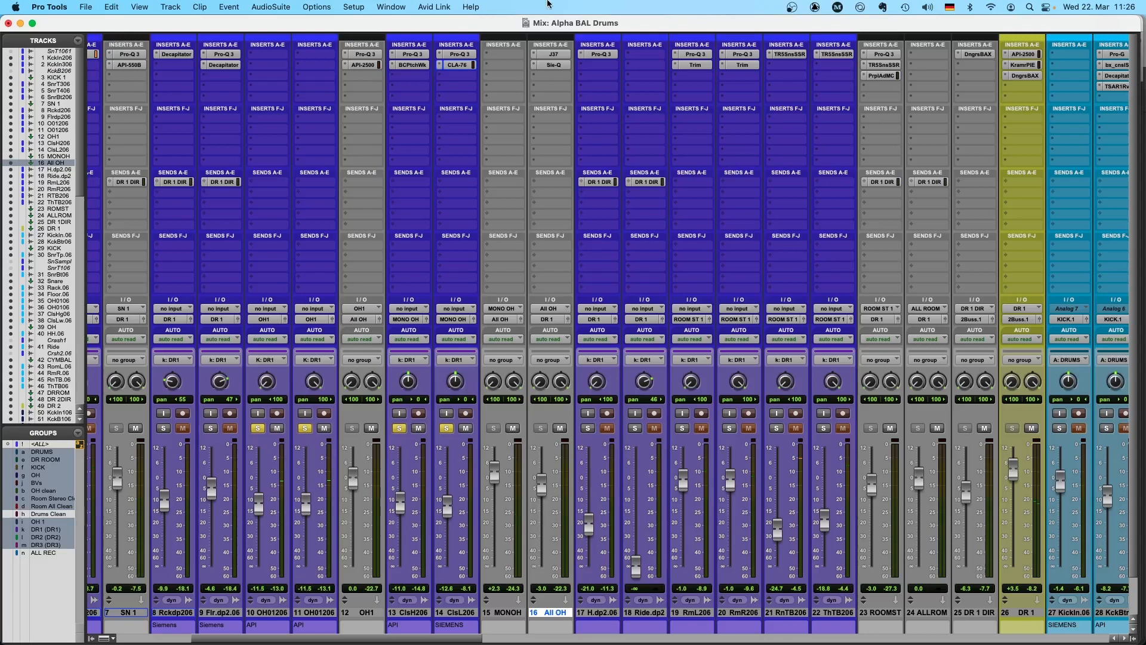
# Inspect the J37 tape and Sie-Q plug-ins on the All OH track in turn, closing each window.
pyautogui.click(552, 55)
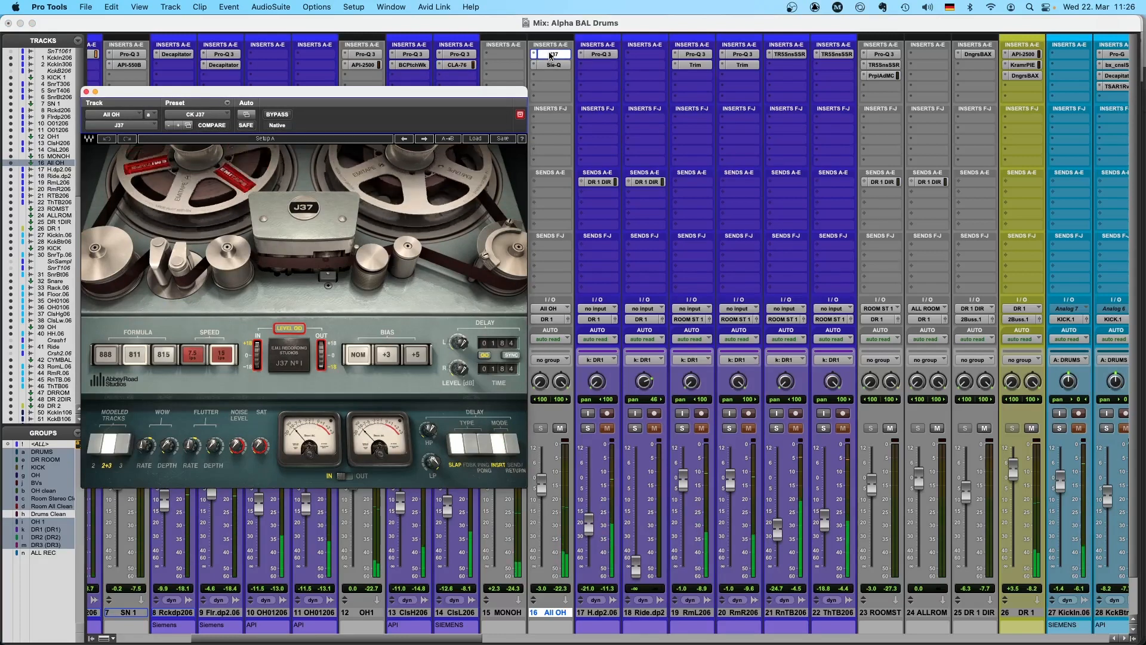
pyautogui.click(551, 55)
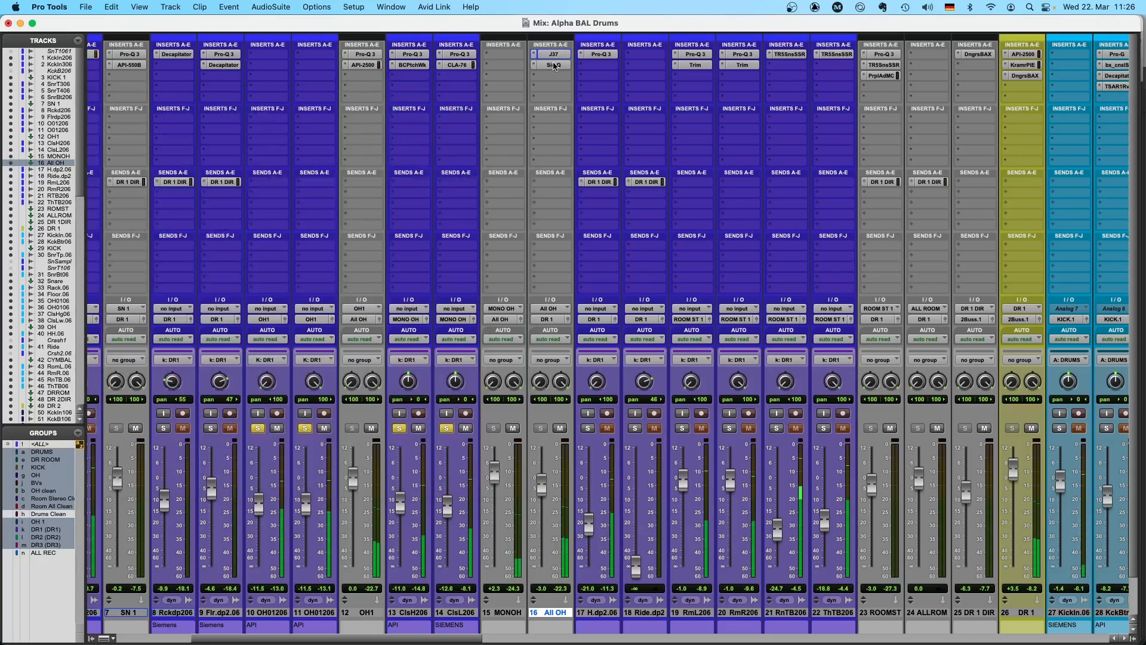
pyautogui.click(553, 65)
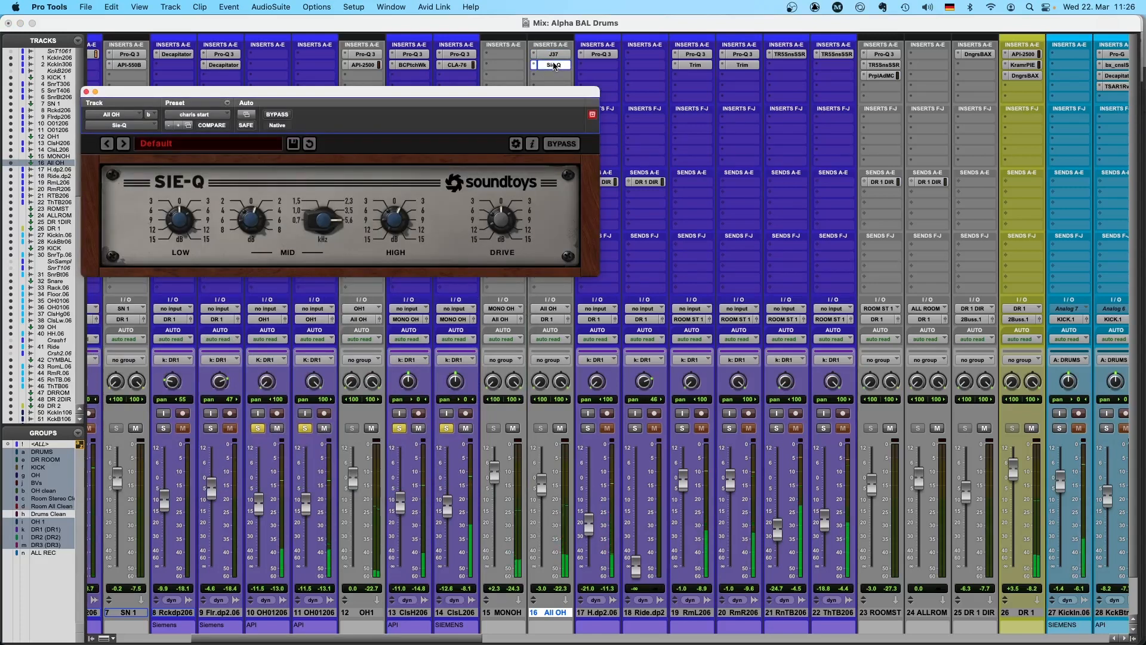
pyautogui.click(554, 66)
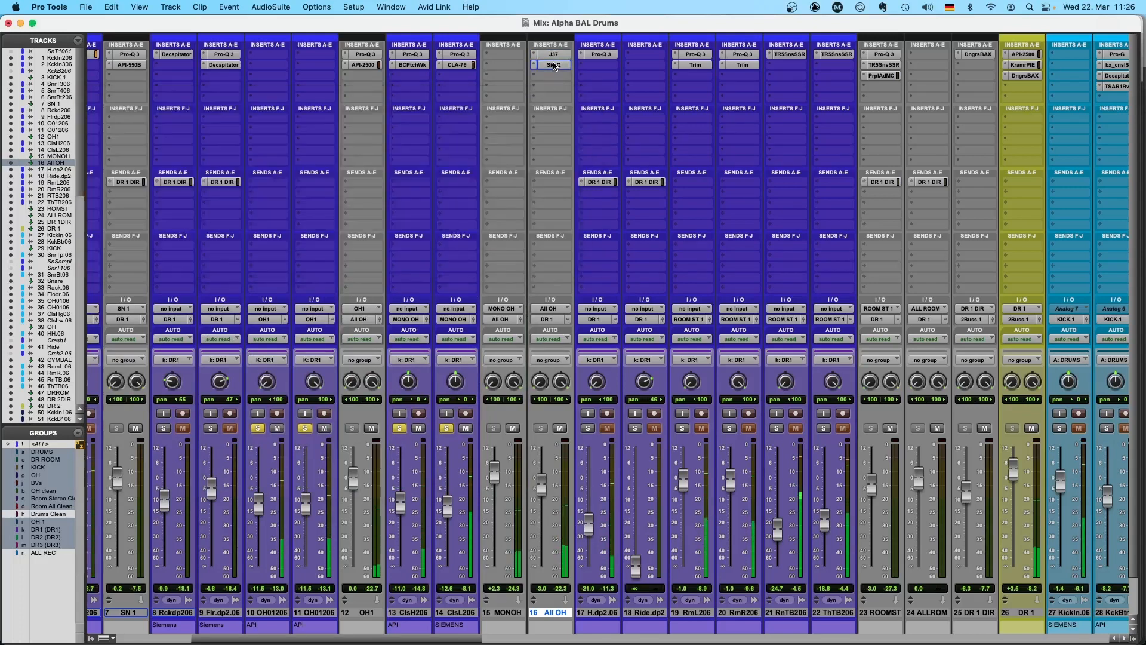
# Select the room tracks 19 RmL206 through 22 ThTB206.
pyautogui.scroll(-2, 498, 394)
pyautogui.hscroll(3, 499, 394)
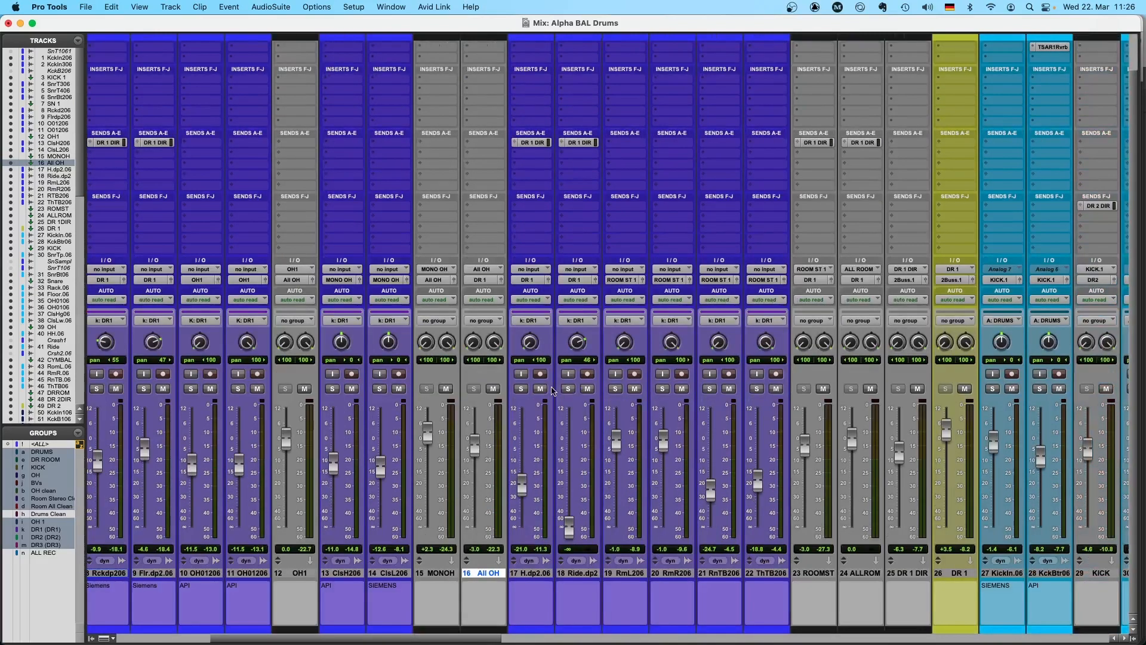
pyautogui.scroll(2, 551, 391)
pyautogui.hscroll(3, 534, 395)
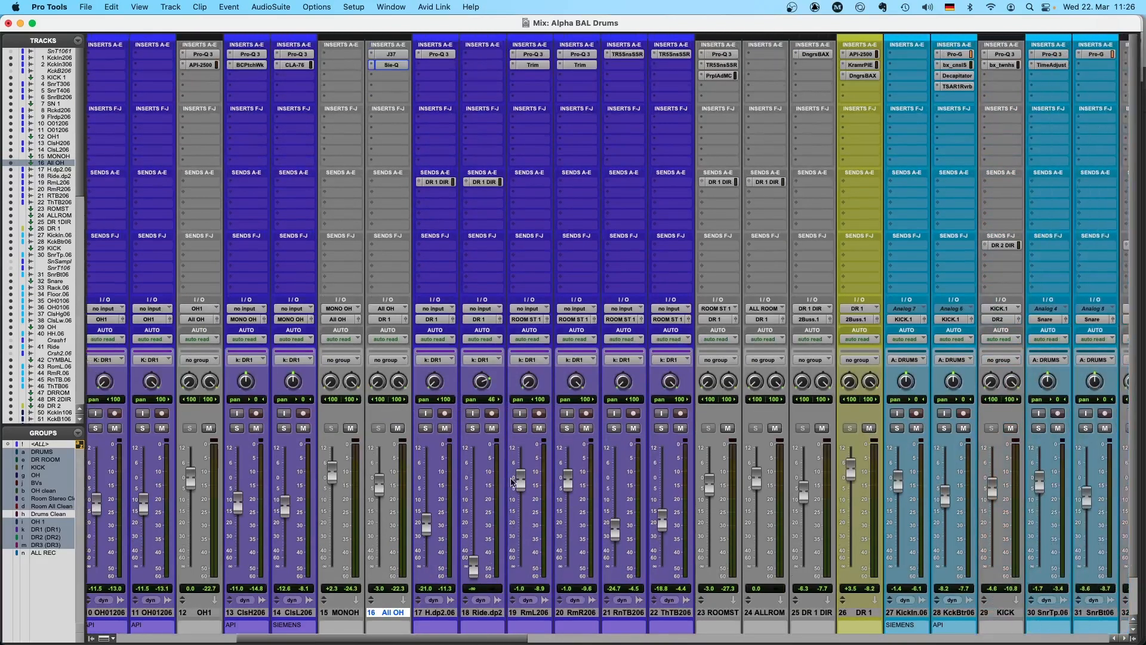
pyautogui.click(528, 618)
pyautogui.keyDown('shift'); pyautogui.click(687, 615); pyautogui.keyUp('shift')
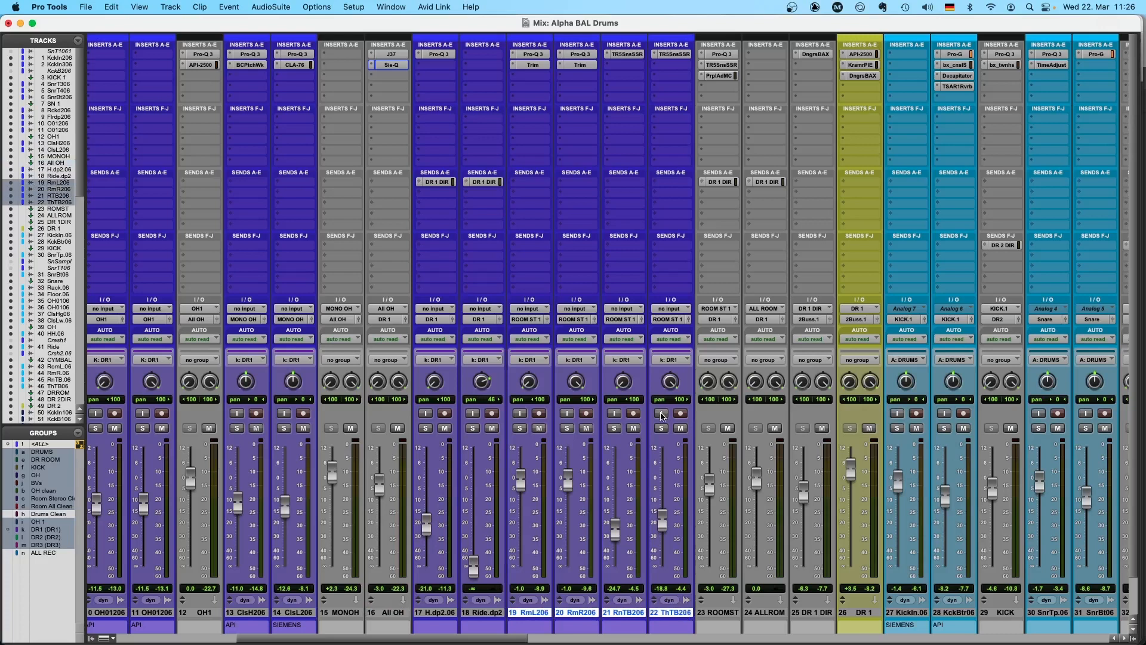
# Solo room tracks 19 through 22, narrow the solo to 21 RnTB206, and inspect its Sunset Sound Studio Reverb plug-in.
pyautogui.click(663, 429)
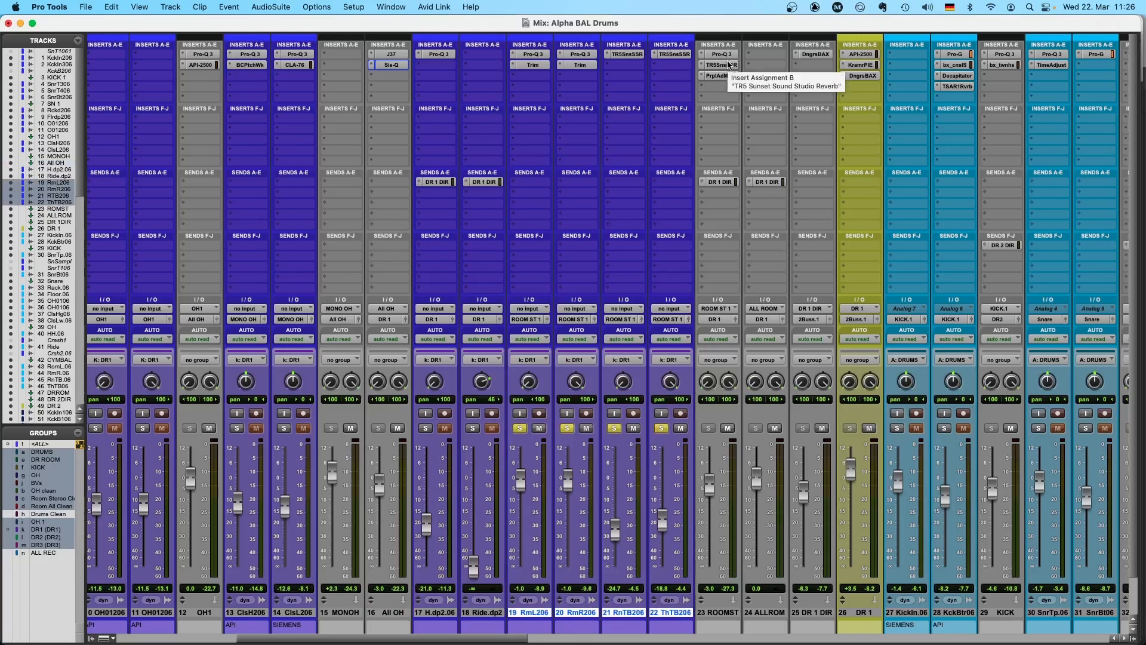
pyautogui.hscroll(3, 686, 119)
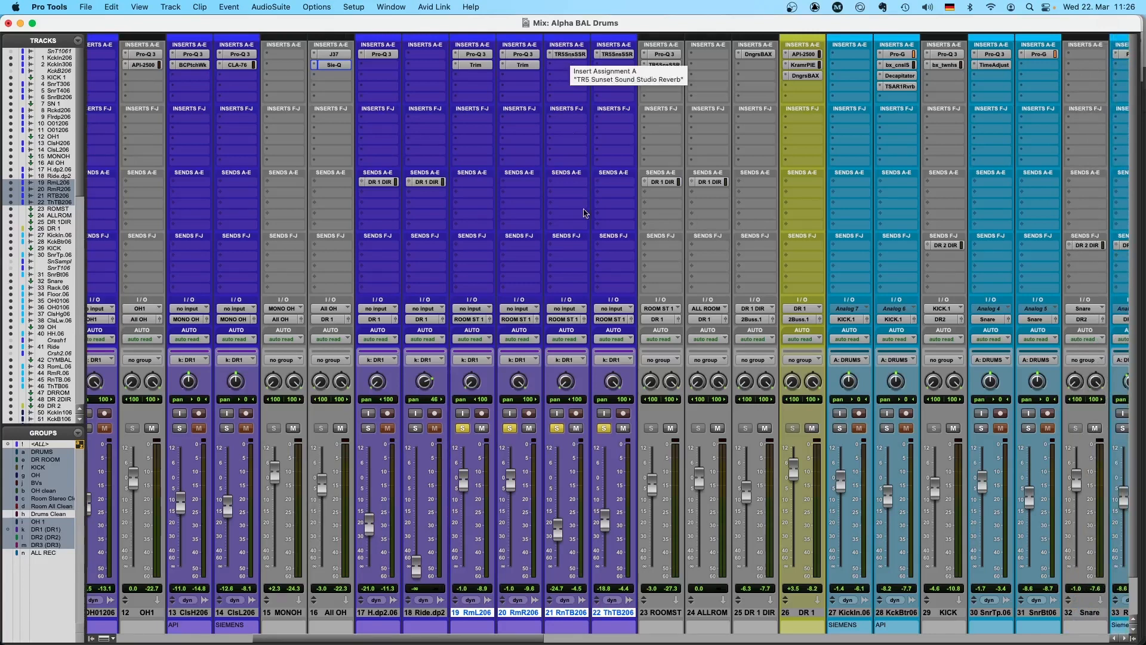
pyautogui.keyDown('super'); pyautogui.click(556, 428); pyautogui.keyUp('super')
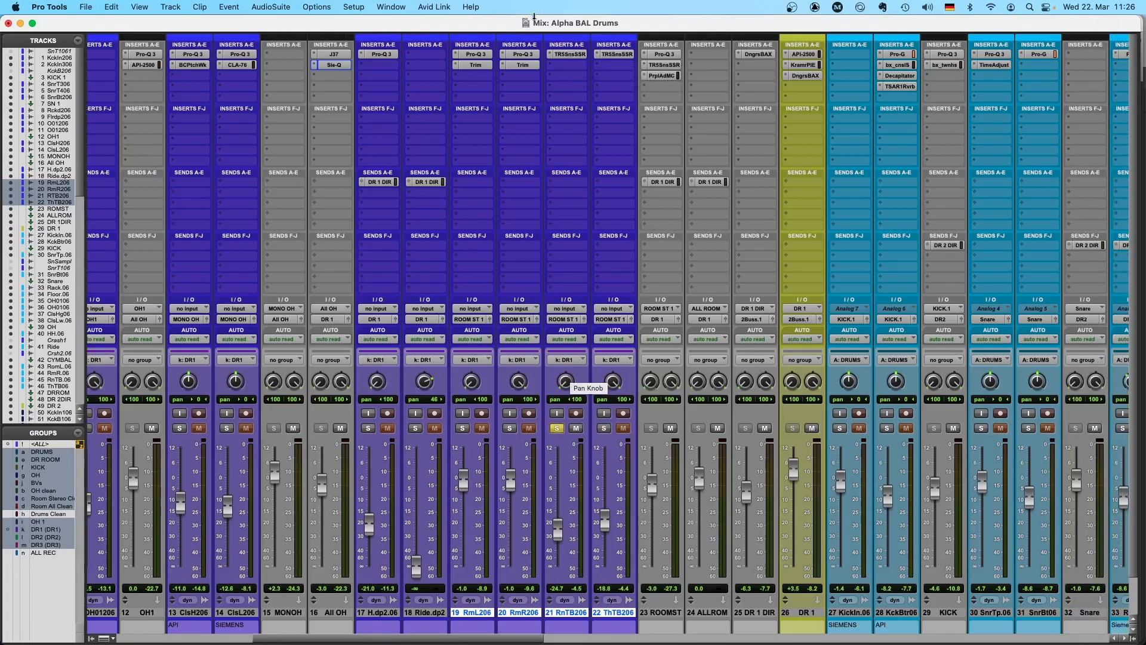
pyautogui.click(568, 54)
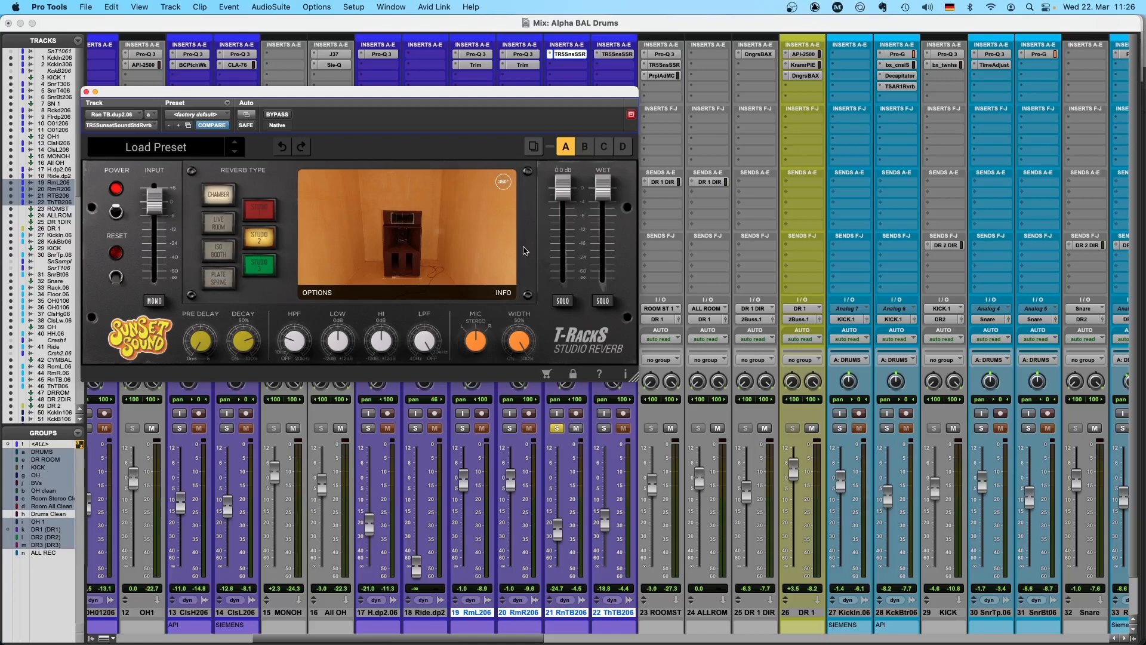
pyautogui.click(86, 92)
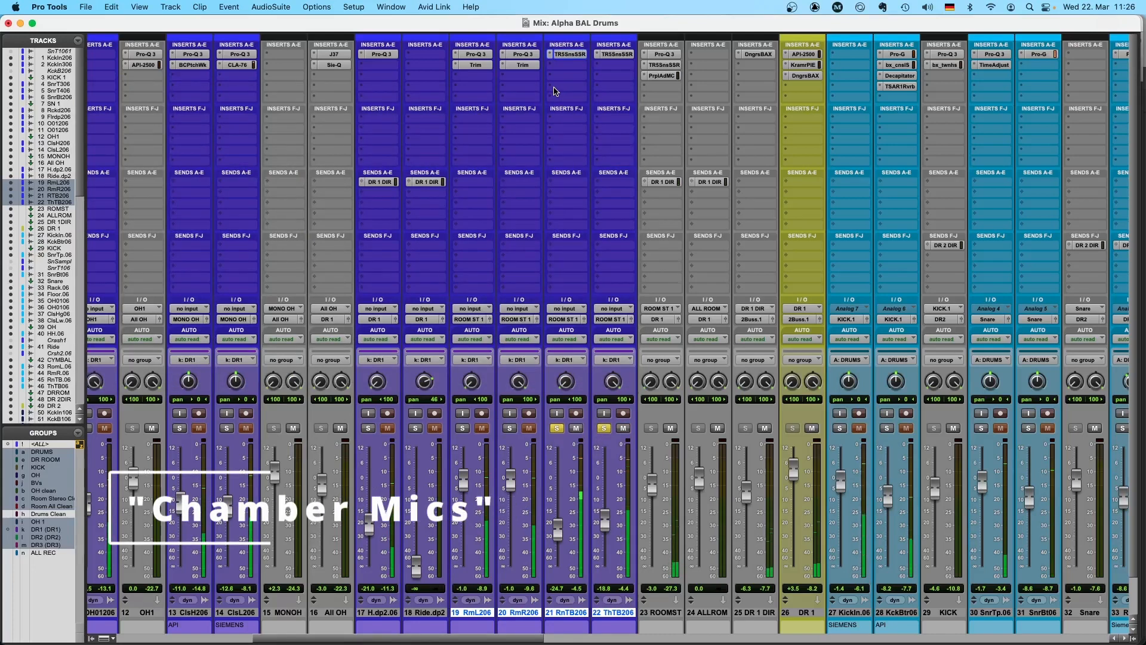
# Add room tracks 20 and 19 to the solo during playback, and inspect the Pro-Q 3 equalizer on the 23 ROOMST track.
pyautogui.click(510, 428)
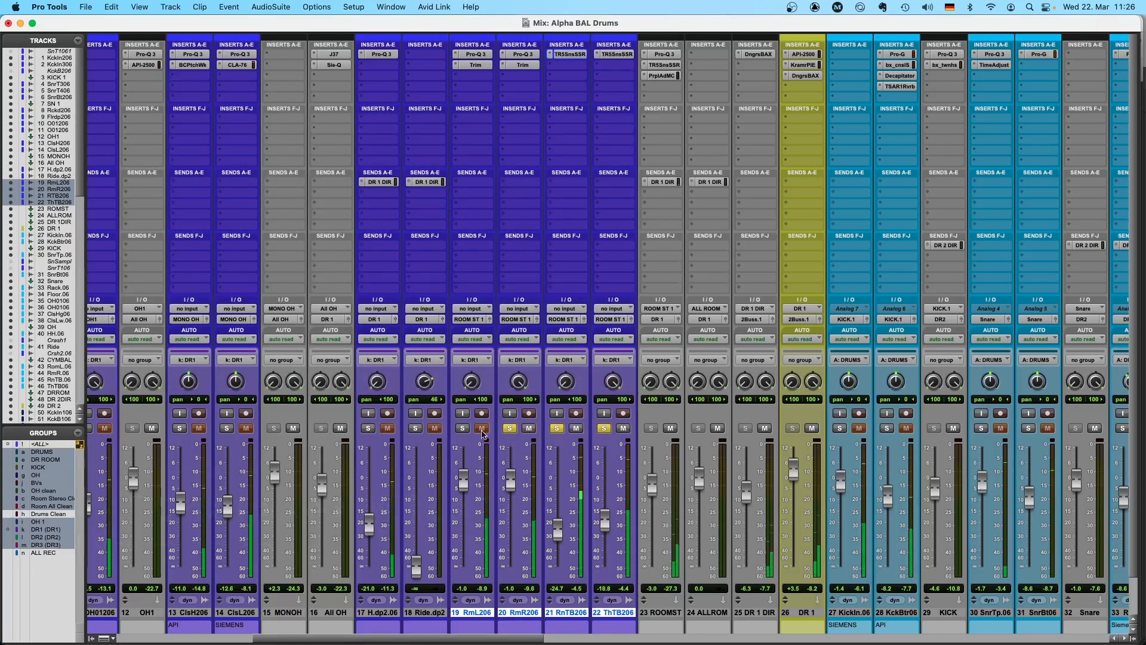
pyautogui.click(464, 428)
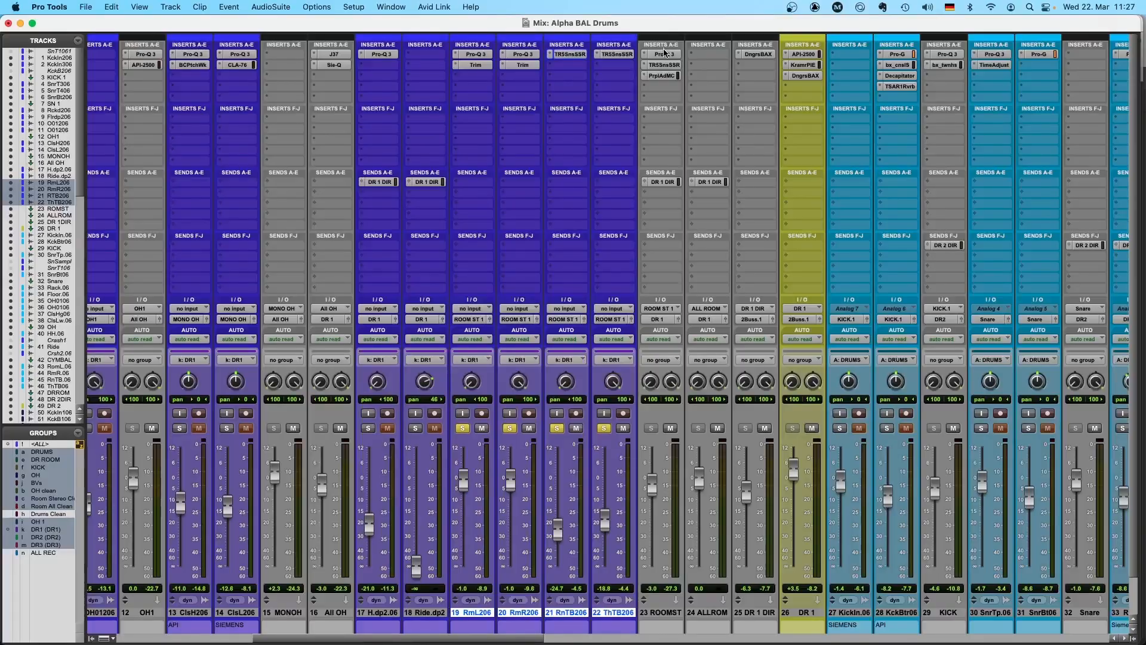
pyautogui.click(664, 53)
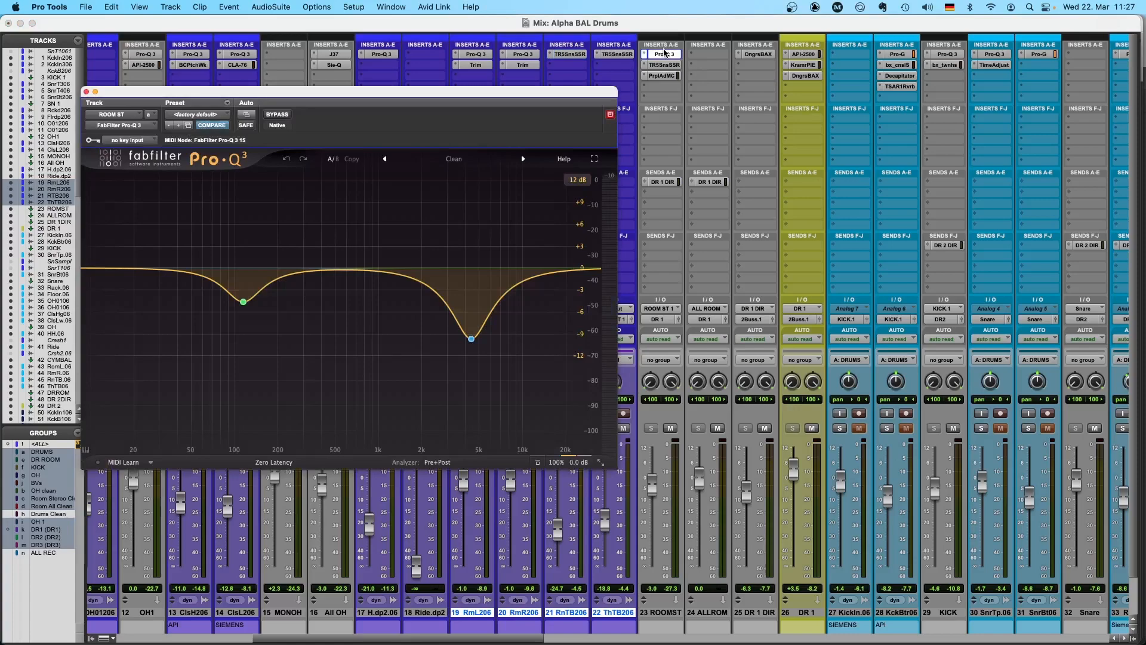
pyautogui.click(665, 53)
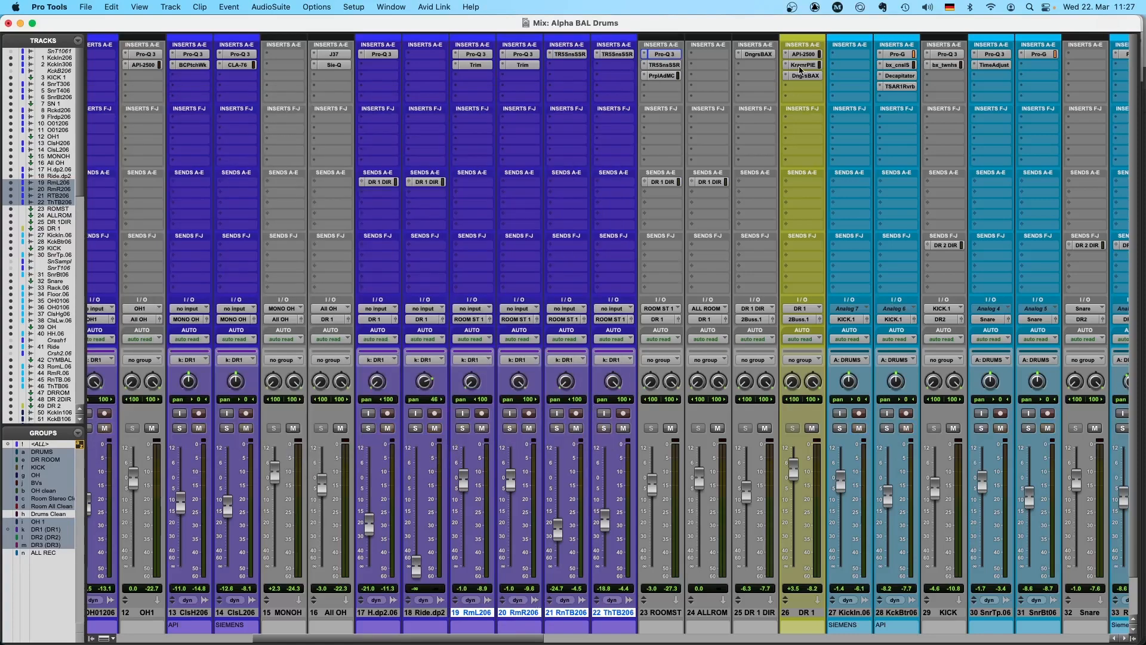
# Inspect the API-2500, Kramer PIE and DngrsBAX plug-ins on the 26 DR 1 bus with their windows spread out, and close them.
pyautogui.hscroll(-1, 836, 179)
pyautogui.click(832, 53)
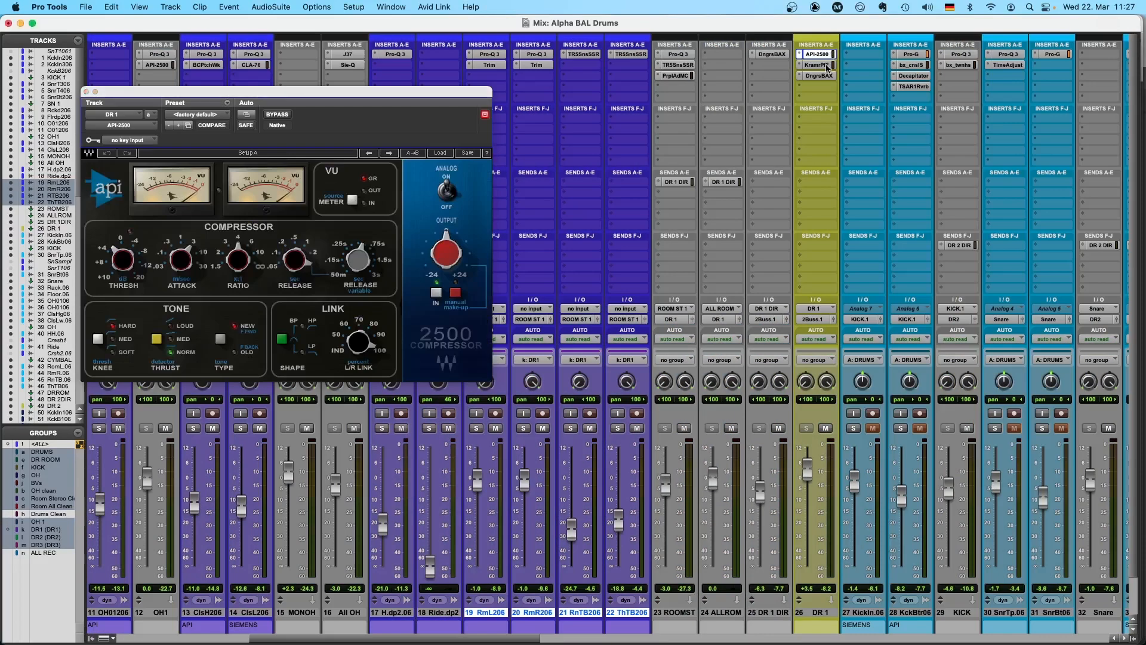
pyautogui.click(827, 65)
pyautogui.moveTo(118, 25); pyautogui.dragTo(805, 106)
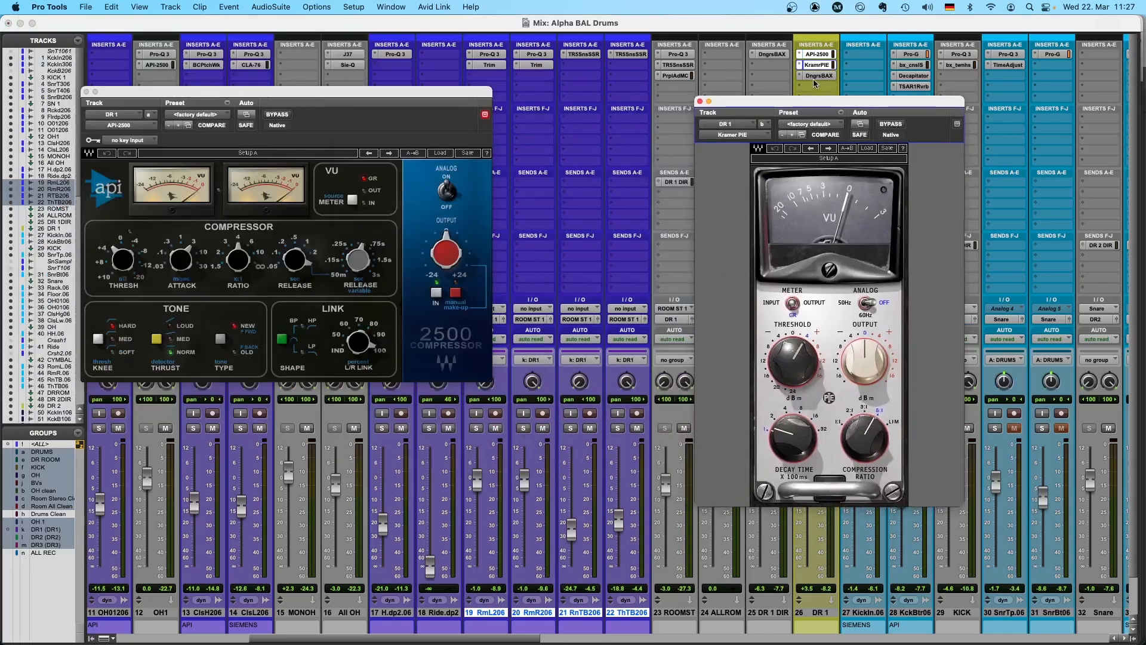
pyautogui.click(819, 76)
pyautogui.moveTo(311, 22); pyautogui.dragTo(346, 436)
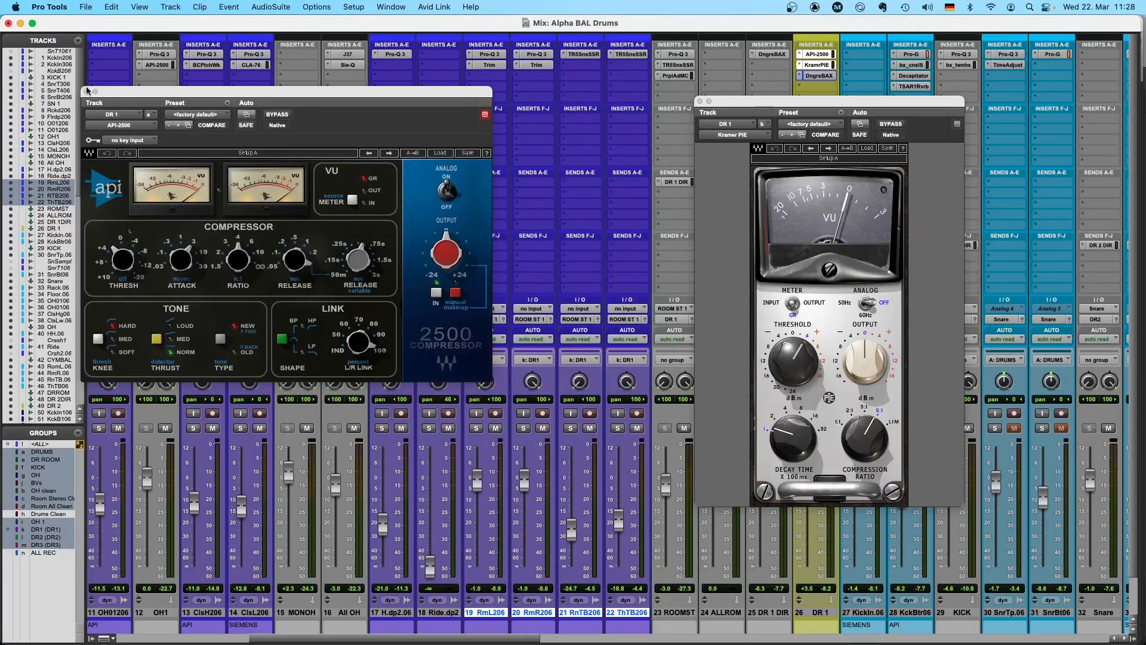
pyautogui.click(87, 91)
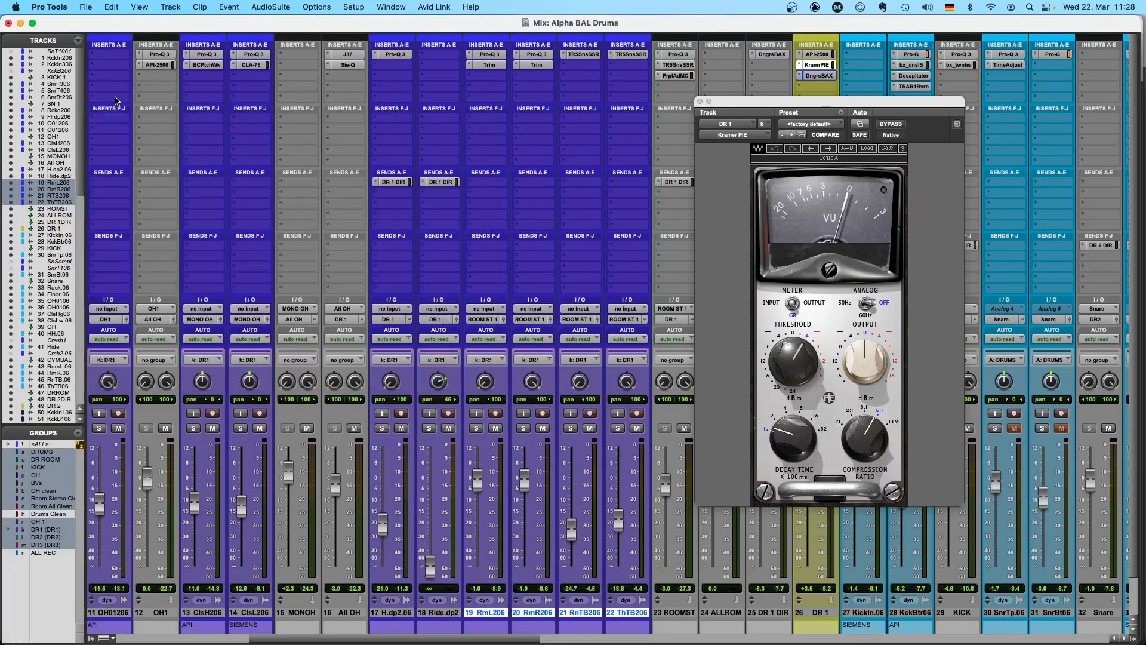
pyautogui.click(701, 101)
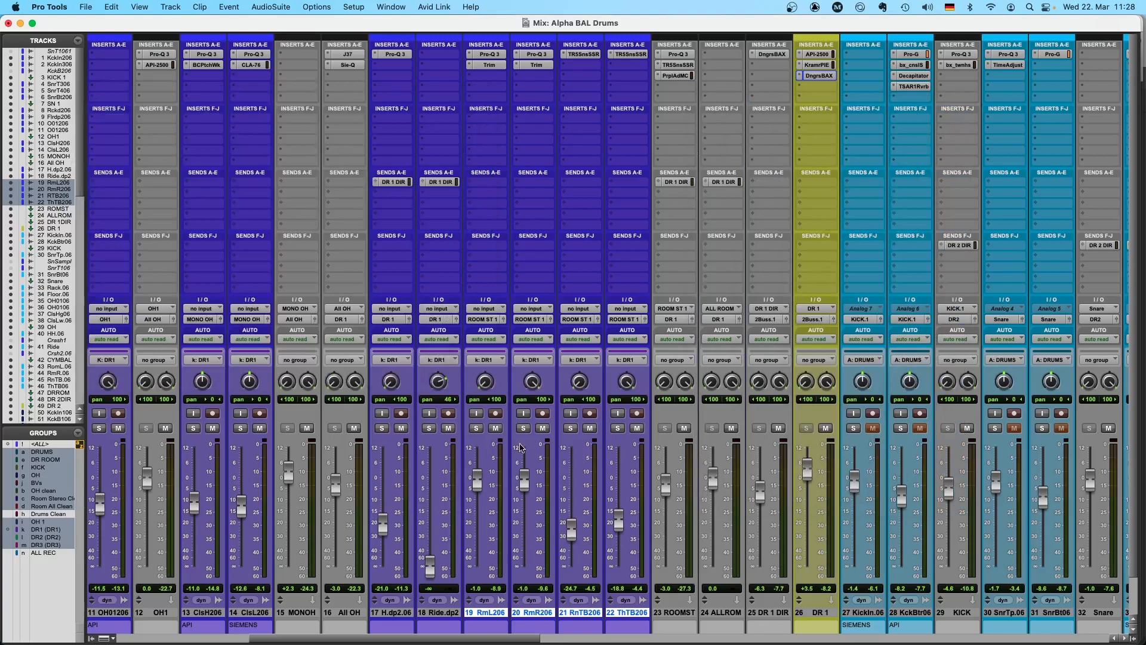
# Select the 25 DR 1 DIR track and compare the drums with it muted and unmuted during playback.
pyautogui.hscroll(-5, 519, 446)
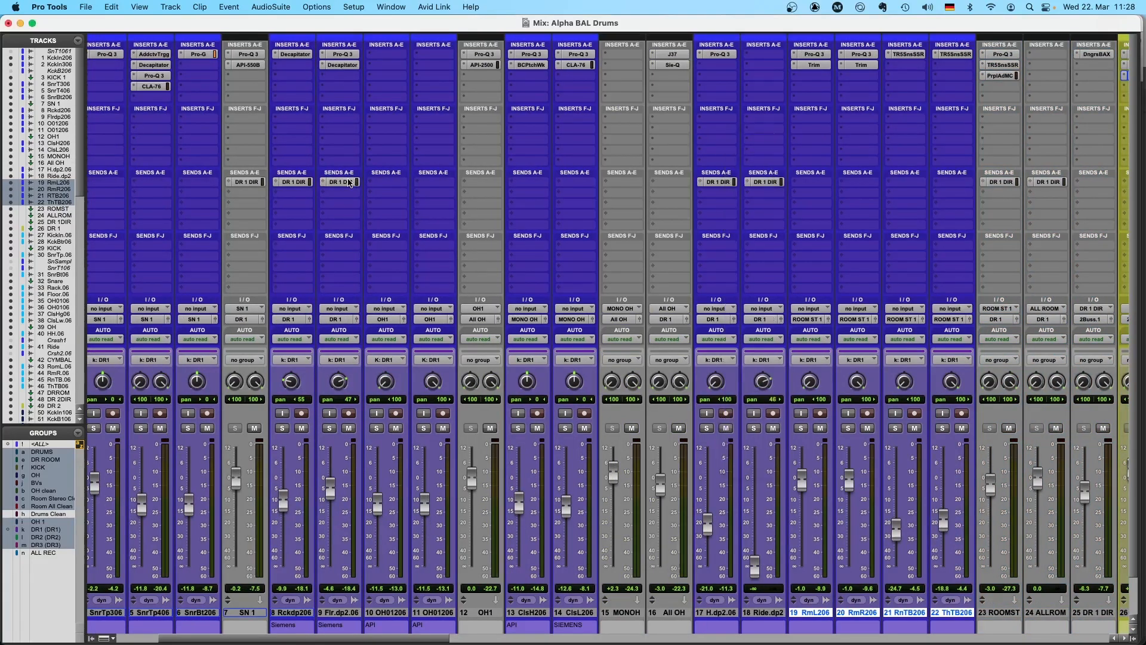
pyautogui.hscroll(4, 352, 186)
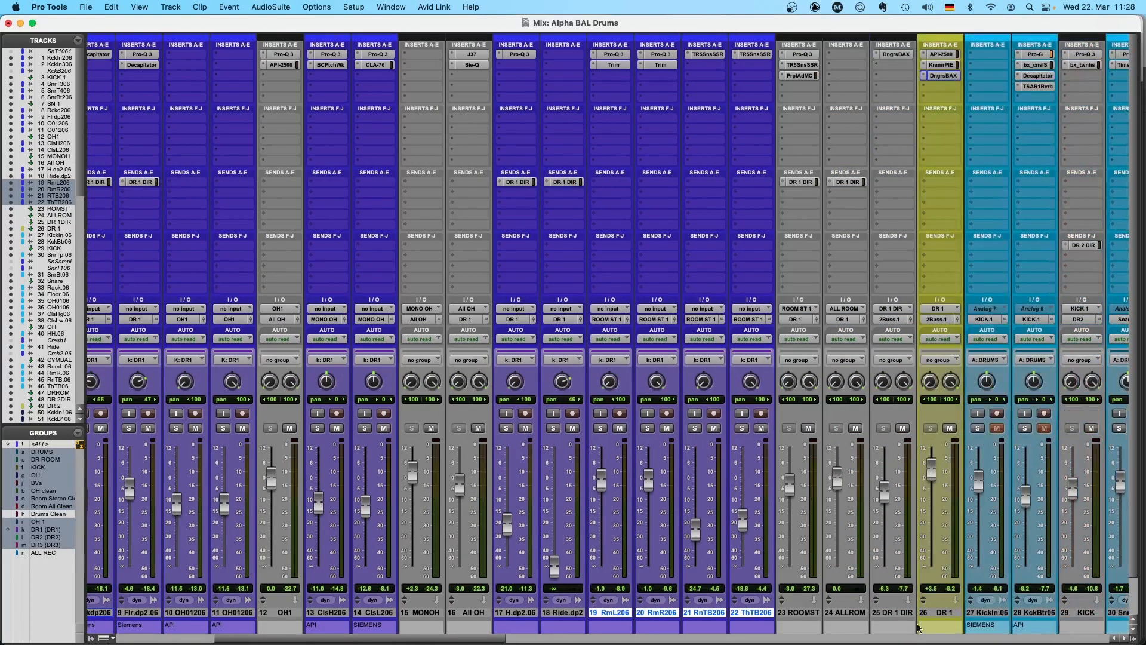
pyautogui.click(893, 613)
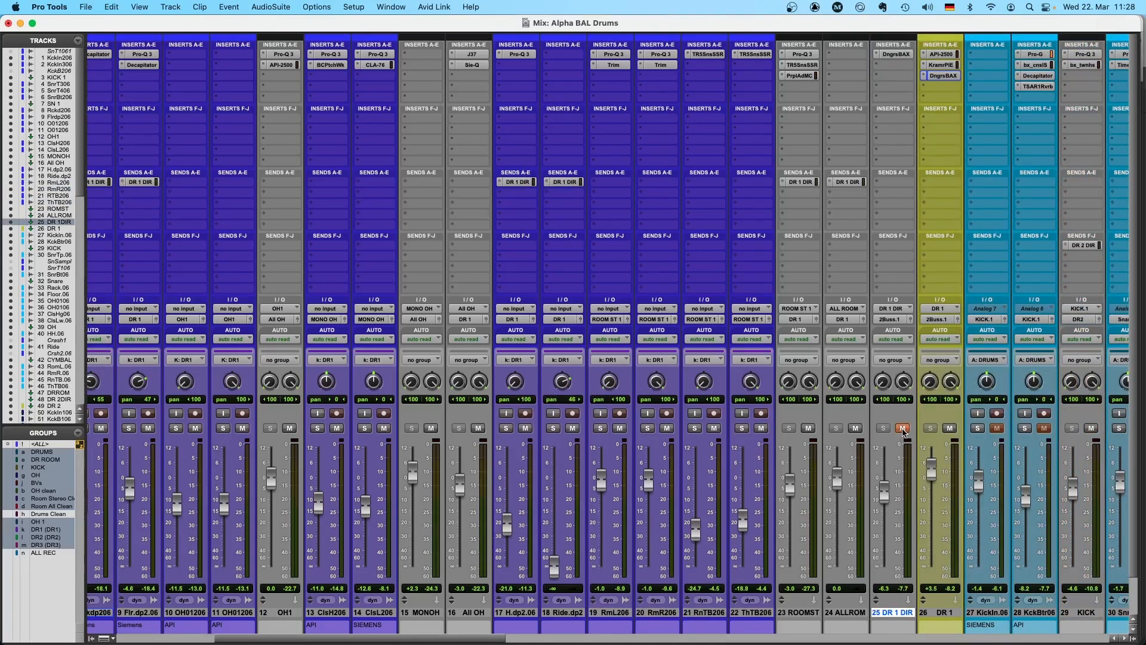
pyautogui.press('super+equal')
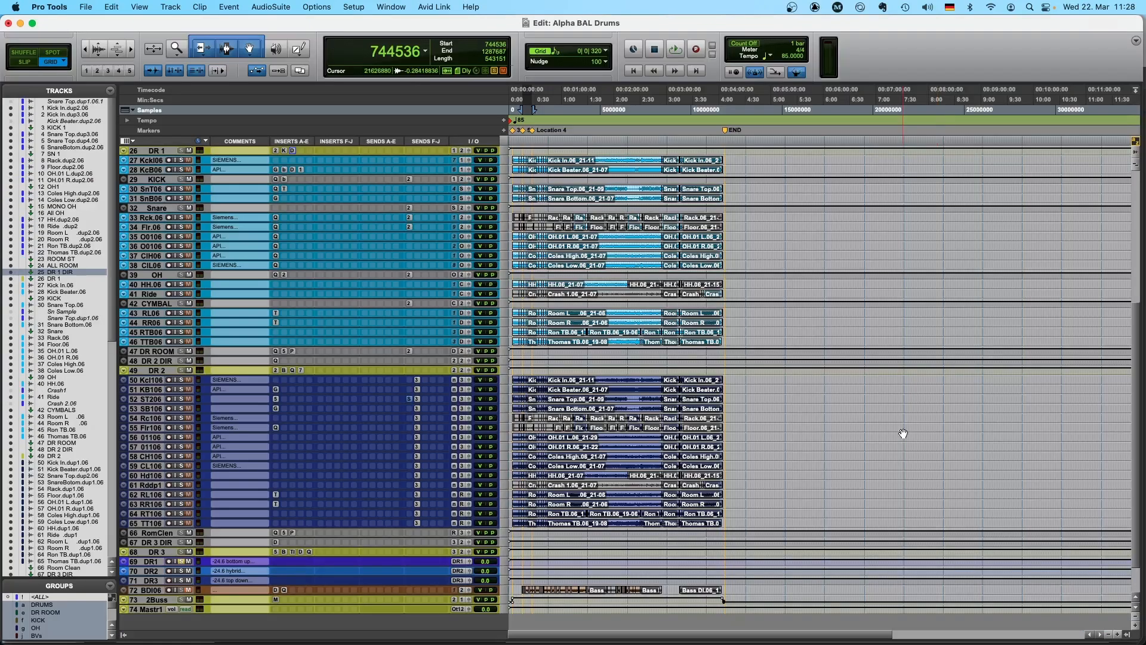
pyautogui.press('super+equal')
pyautogui.press('space')
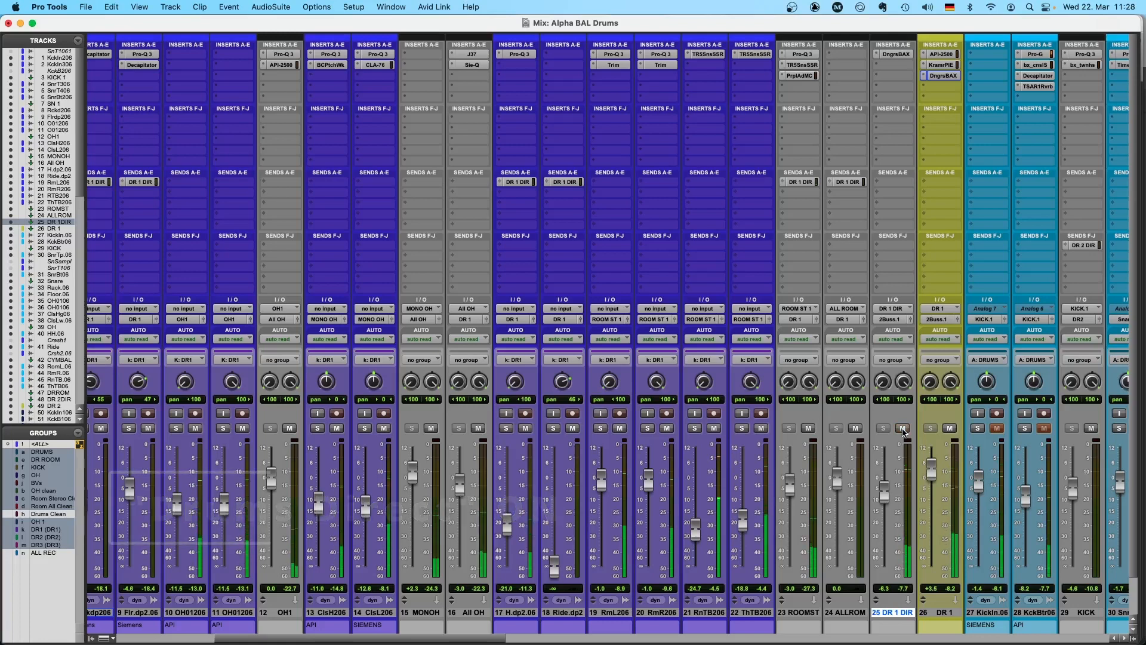
pyautogui.click(904, 431)
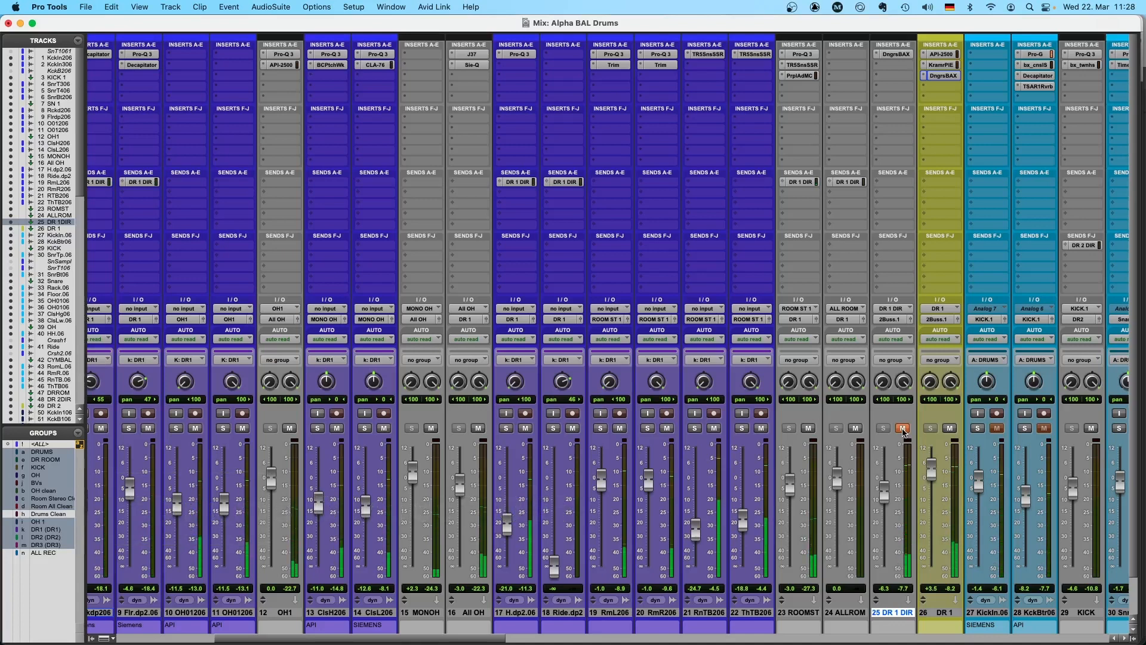
pyautogui.click(903, 431)
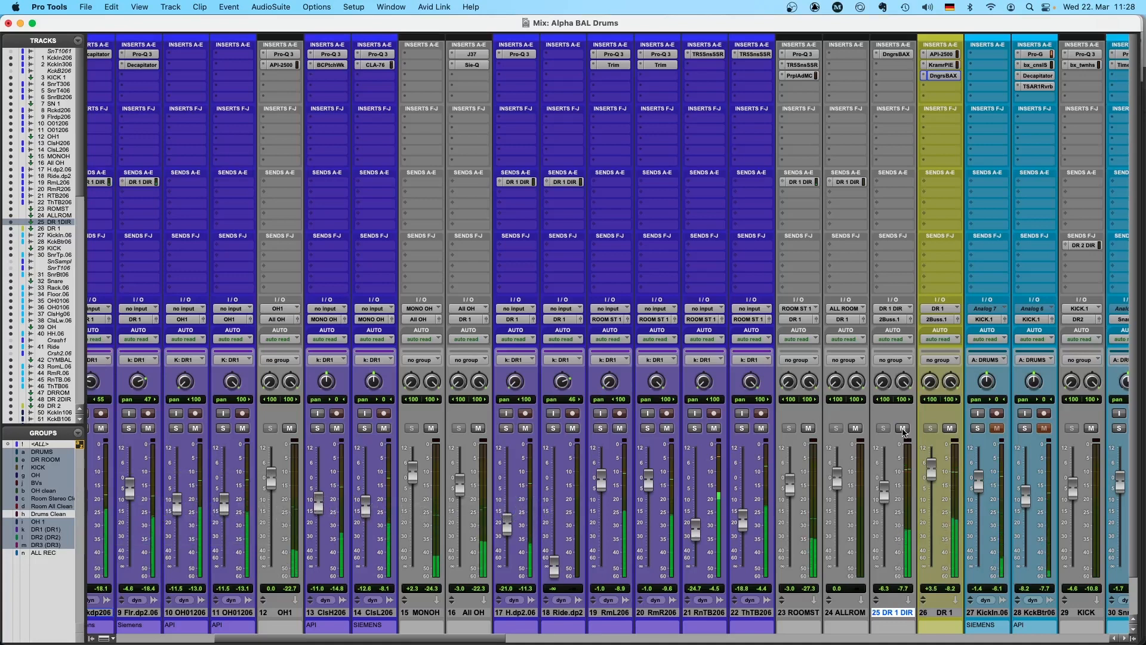
# Select the DR 2 drum tracks, starting with 27 KickIn.06.
pyautogui.hscroll(15, 882, 445)
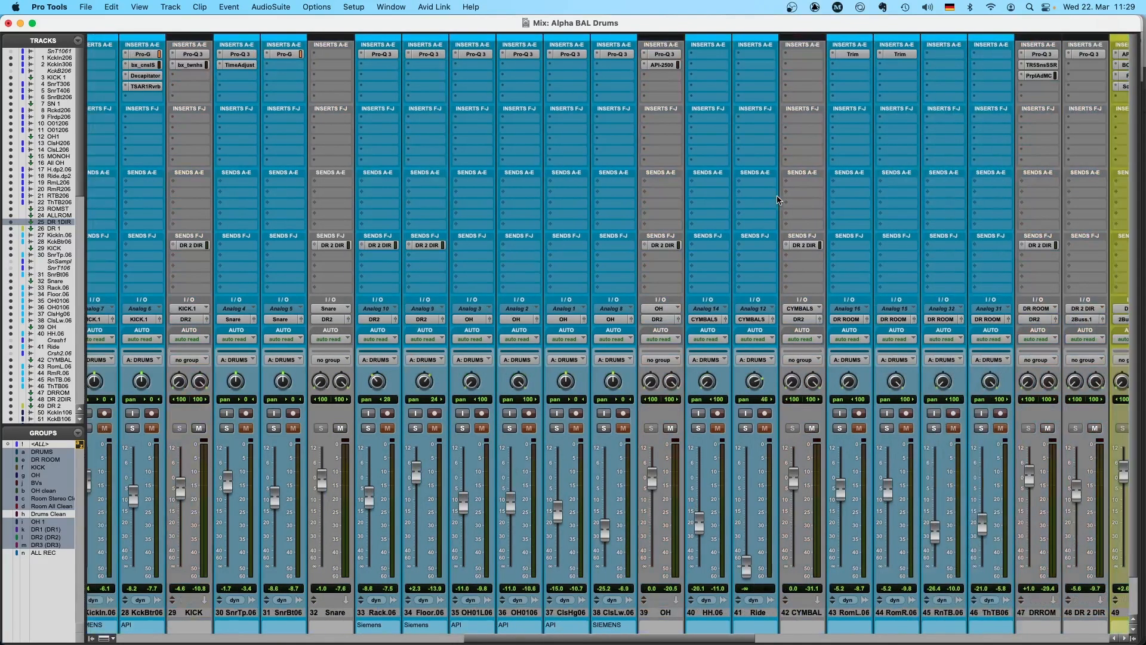
pyautogui.hscroll(-3, 778, 200)
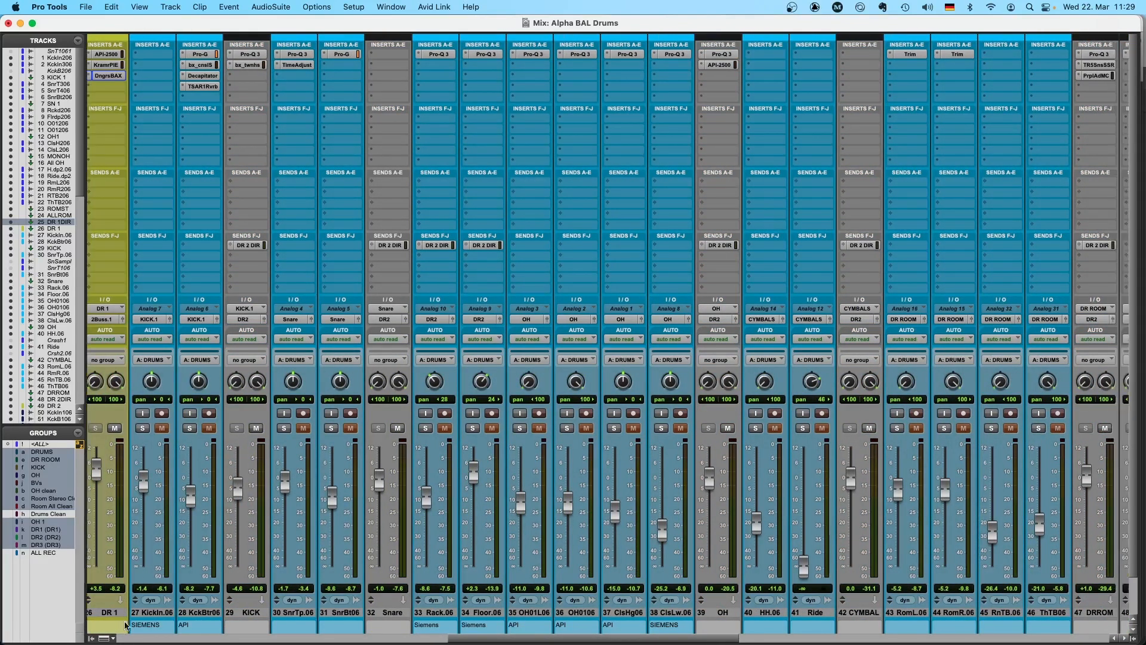
pyautogui.click(157, 614)
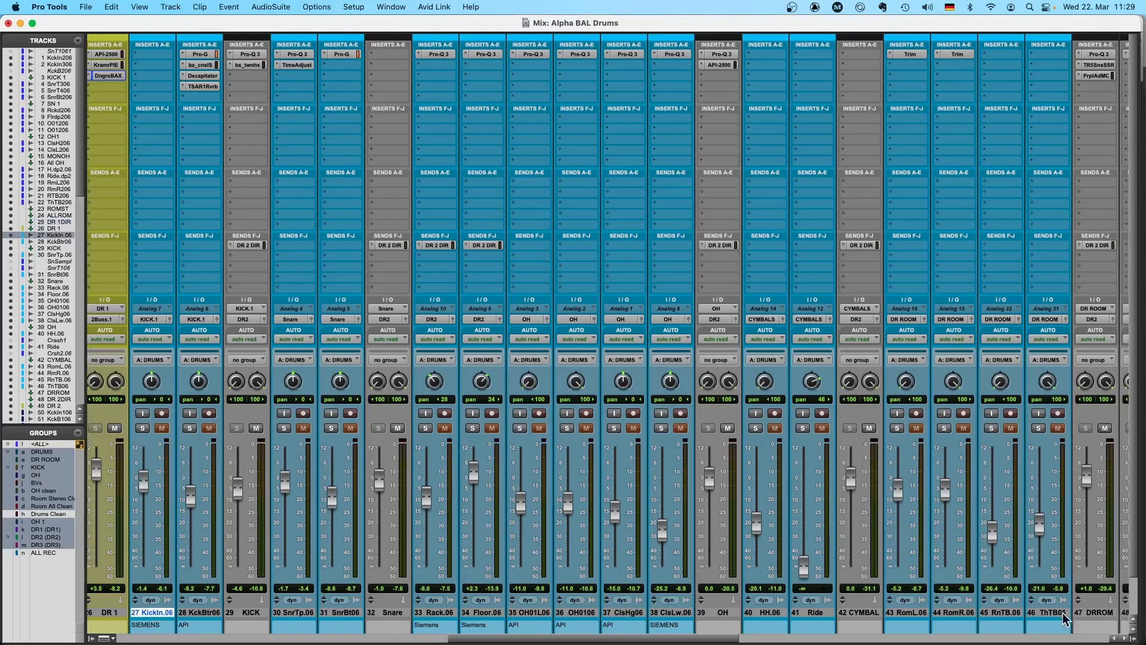